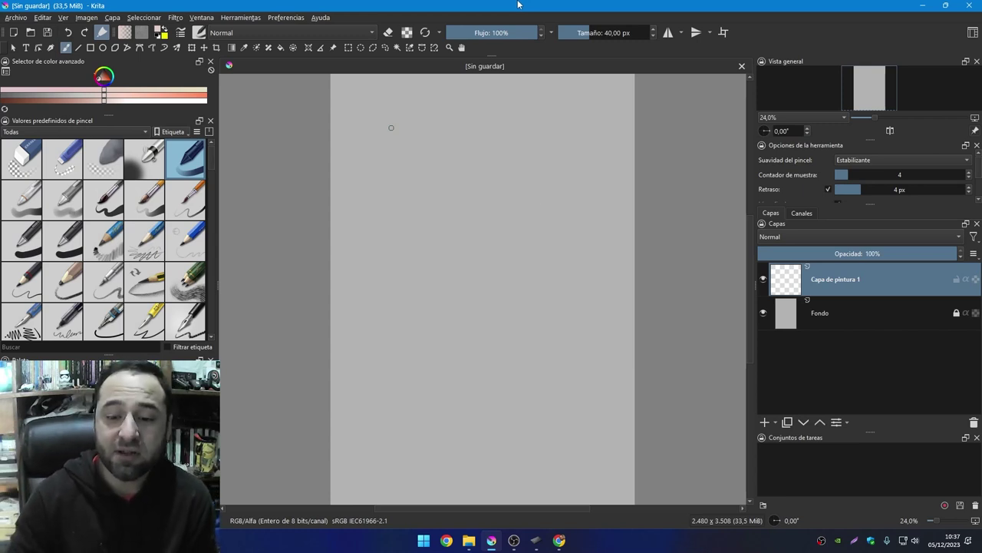
Bring the Chrome window with the brush creator's YouTube channel in front of Krita
left_click(558, 540)
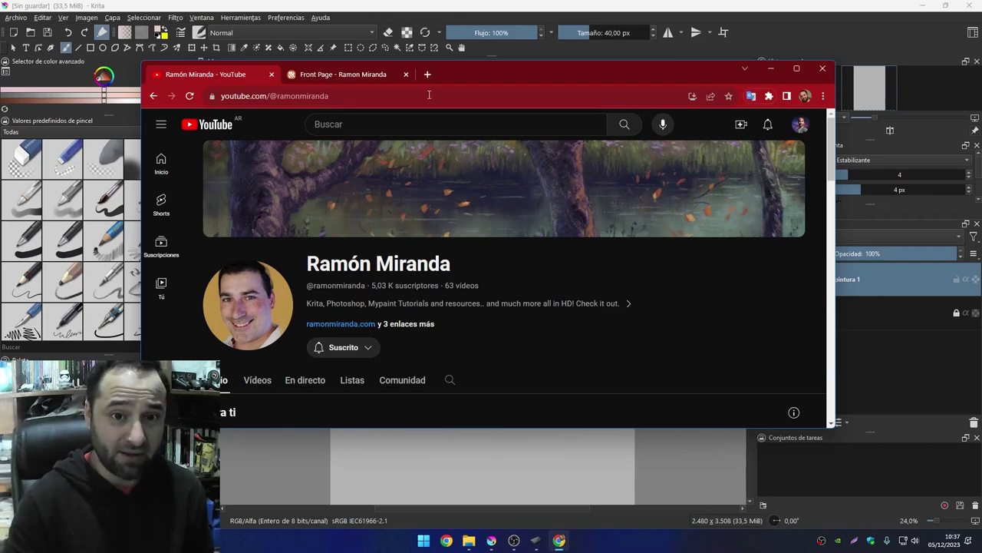
Scroll through the brush creator's website, return to the YouTube page, and minimize Chrome
left_click(343, 75)
scroll(509, 257, "down", 5)
scroll(508, 258, "down", 3)
scroll(508, 259, "down", 3)
scroll(508, 258, "down", 3)
scroll(508, 258, "down", 2)
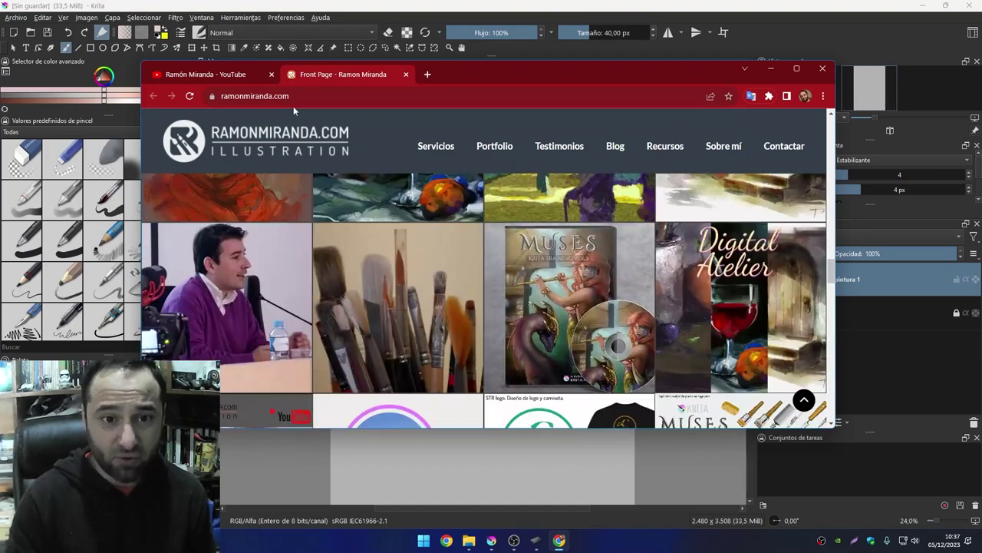
left_click(203, 75)
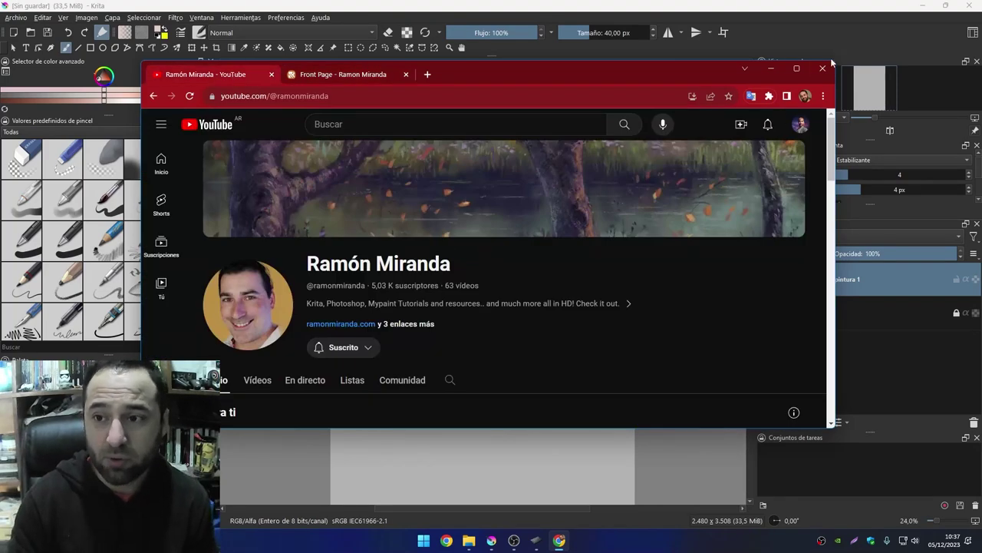
left_click(772, 70)
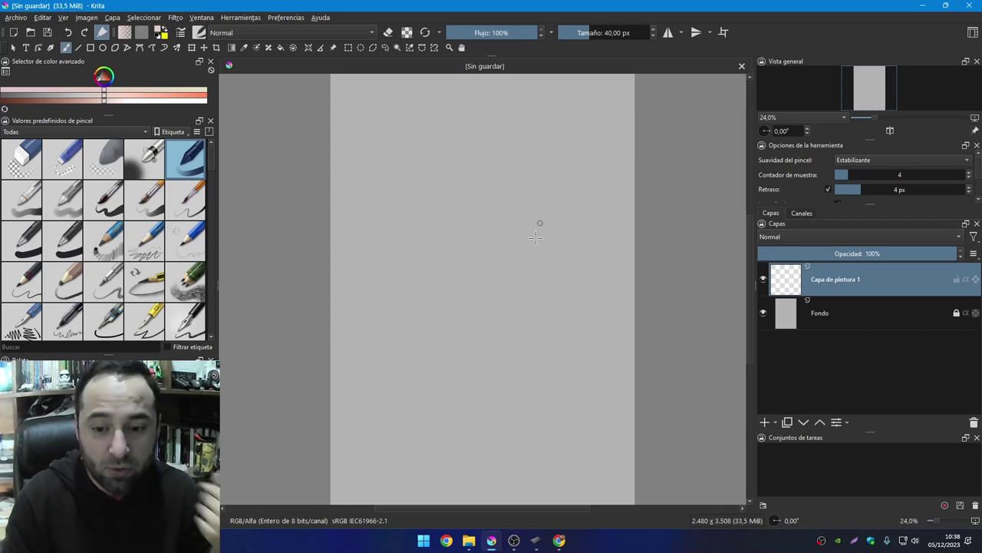
Open Ink_Pro_Artist.jpg from the Inktober 2023-Krita folder
left_click(469, 540)
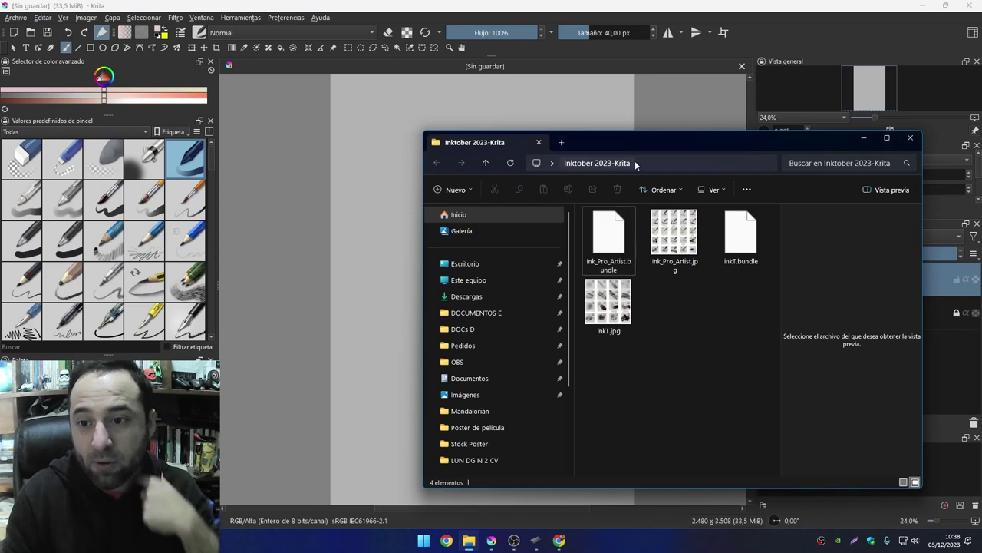
left_click_drag(583, 132, 362, 121)
left_click(443, 217)
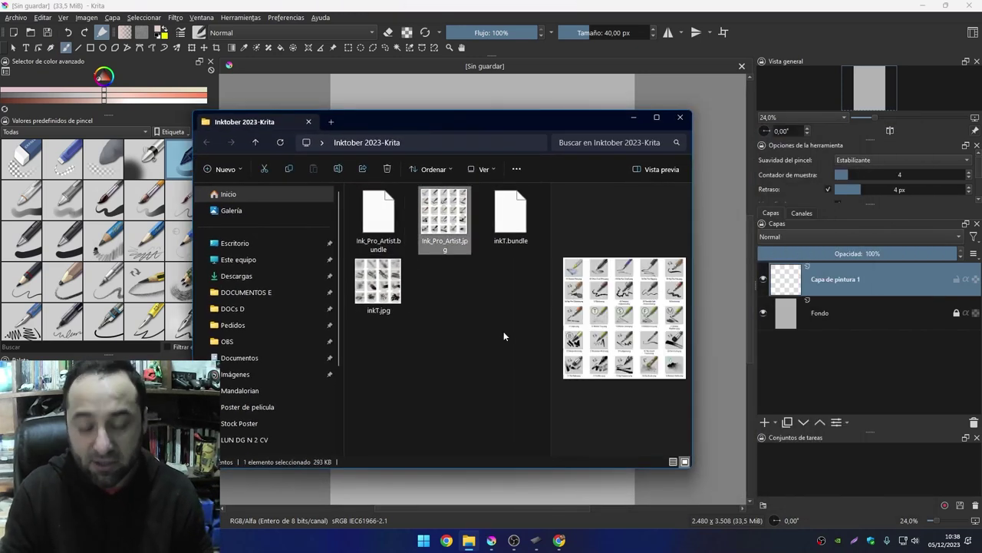
key("Return")
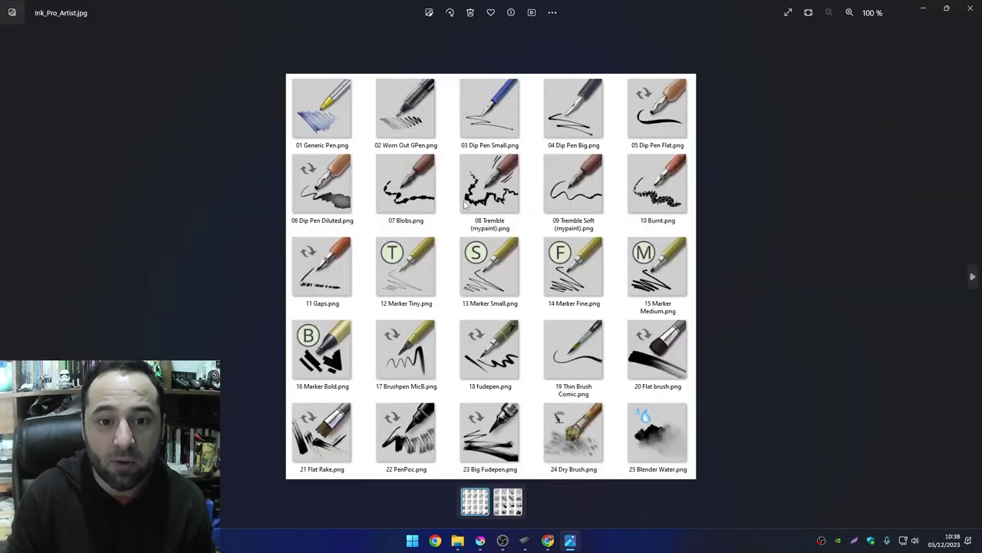
Zoom into the Ink_Pro_Artist sheet and scroll through its 25 pen brushes
scroll(309, 72, "up", 3)
scroll(384, 154, "up", 2)
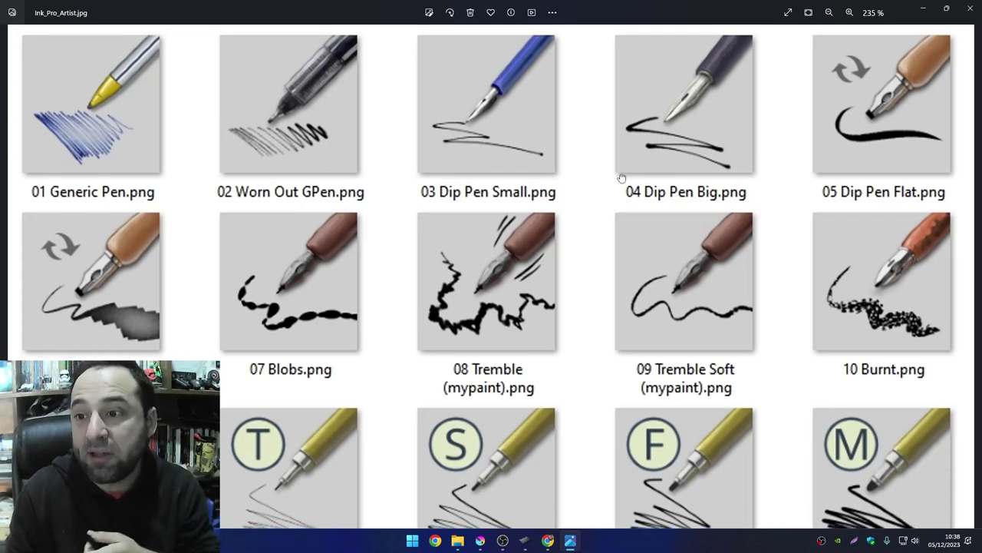
scroll(110, 189, "down", 2)
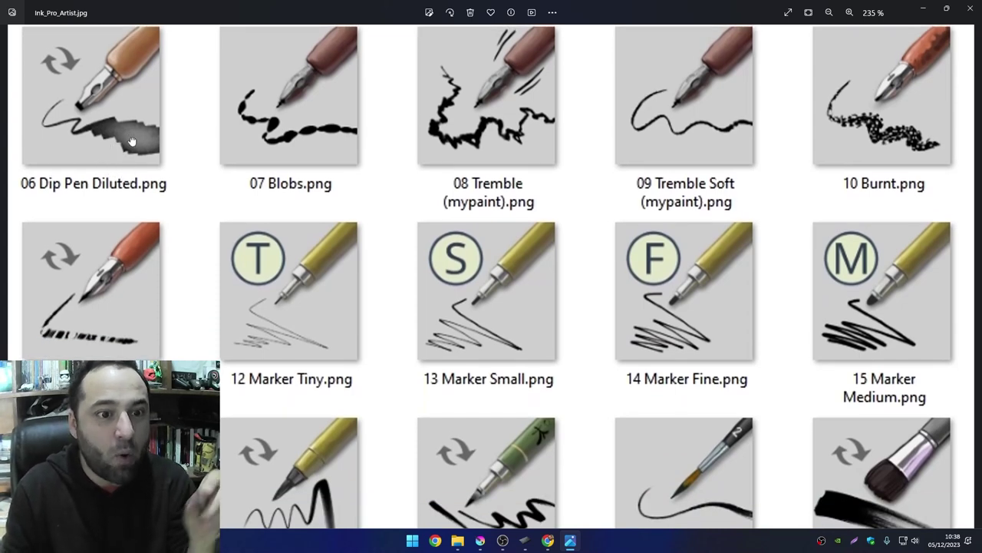
scroll(127, 154, "up", 1)
scroll(128, 154, "down", 1)
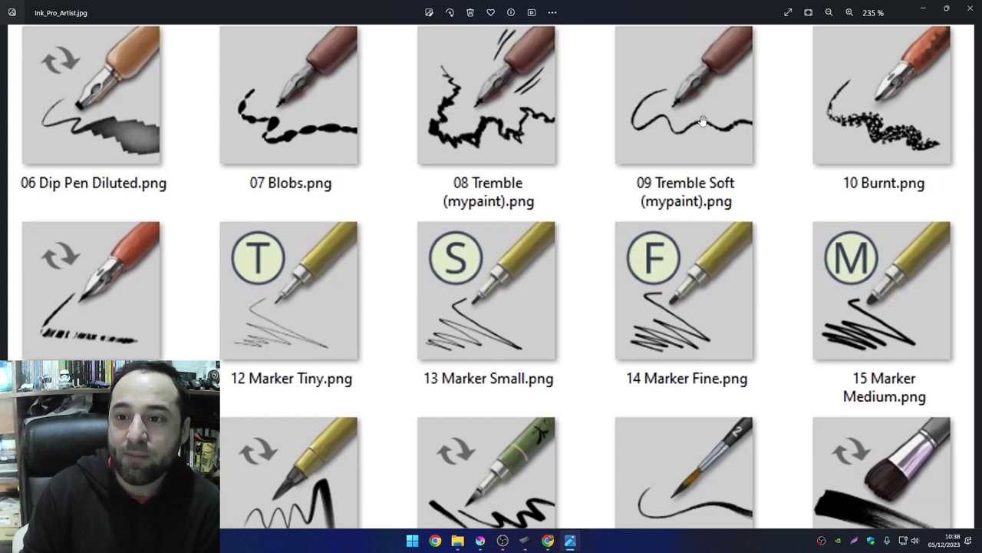
scroll(485, 226, "down", 3)
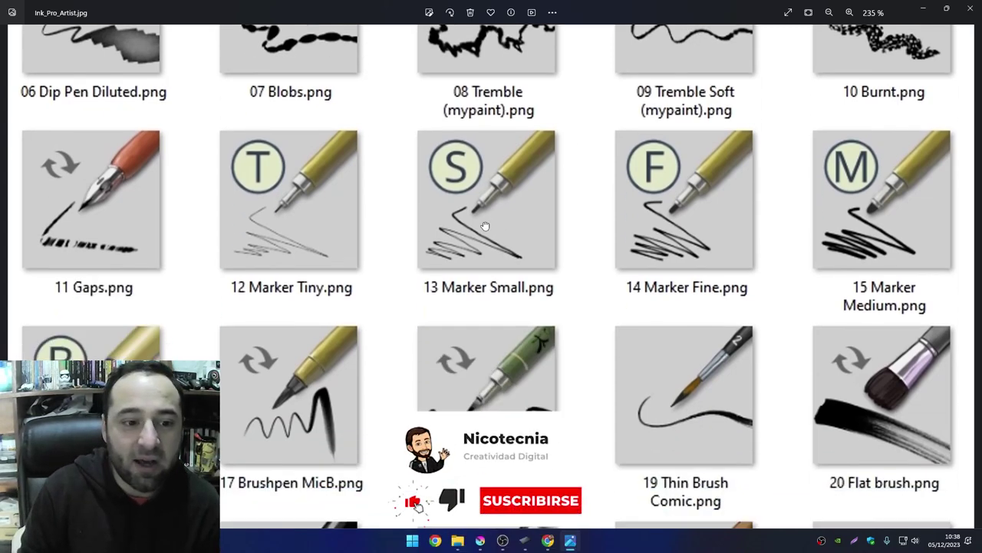
scroll(486, 226, "down", 3)
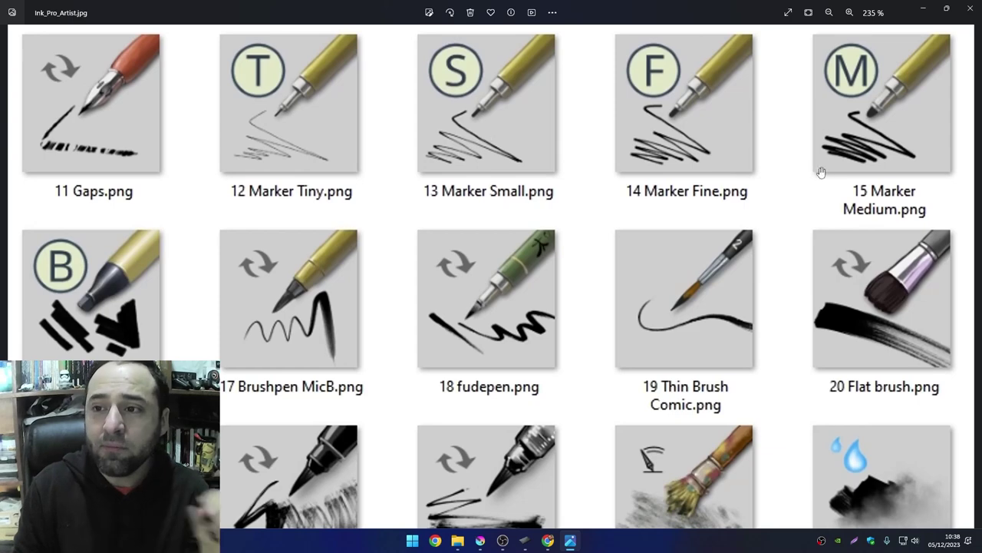
scroll(409, 154, "down", 2)
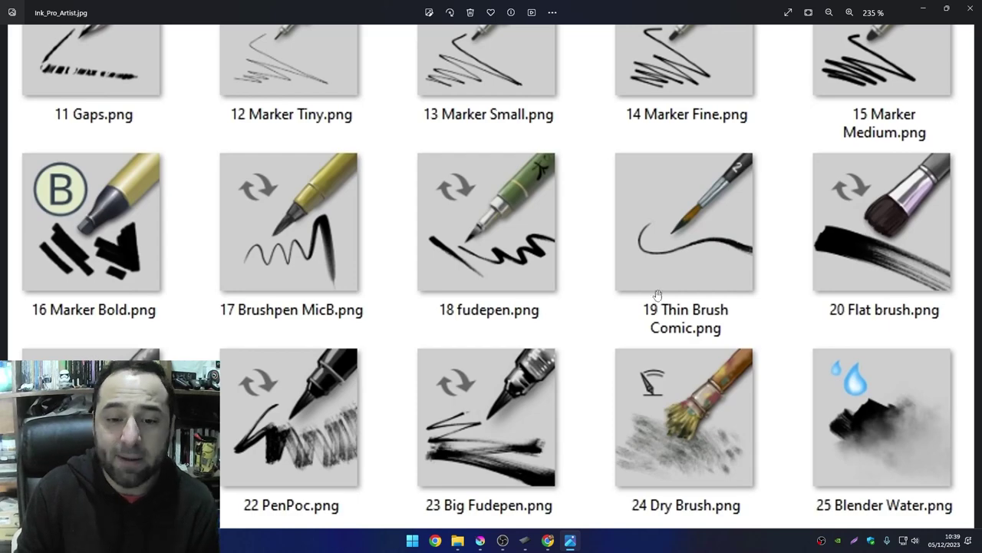
Shrink Photos to a window, enlarge it, pan to the right-hand brushes, then close it
double_click(611, 5)
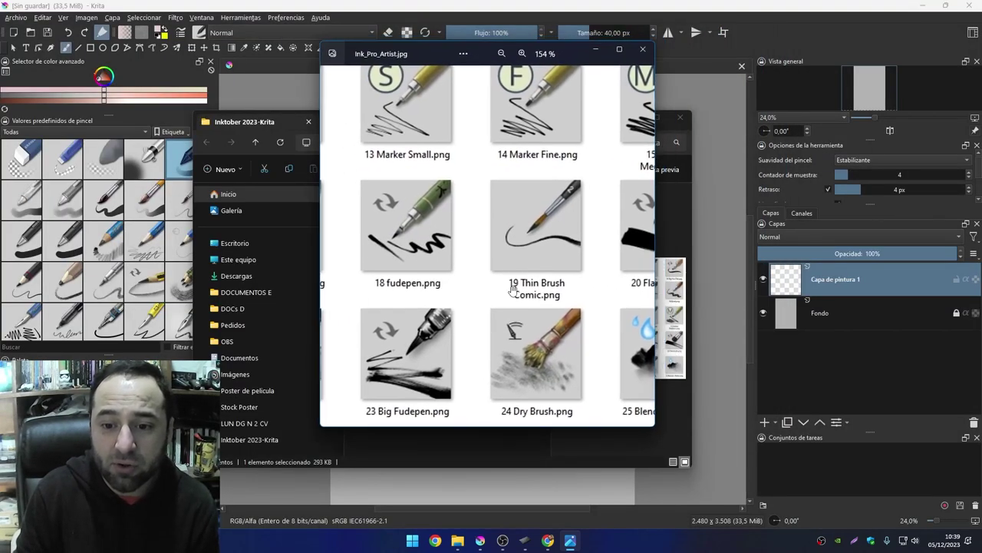
left_click_drag(661, 434, 896, 436)
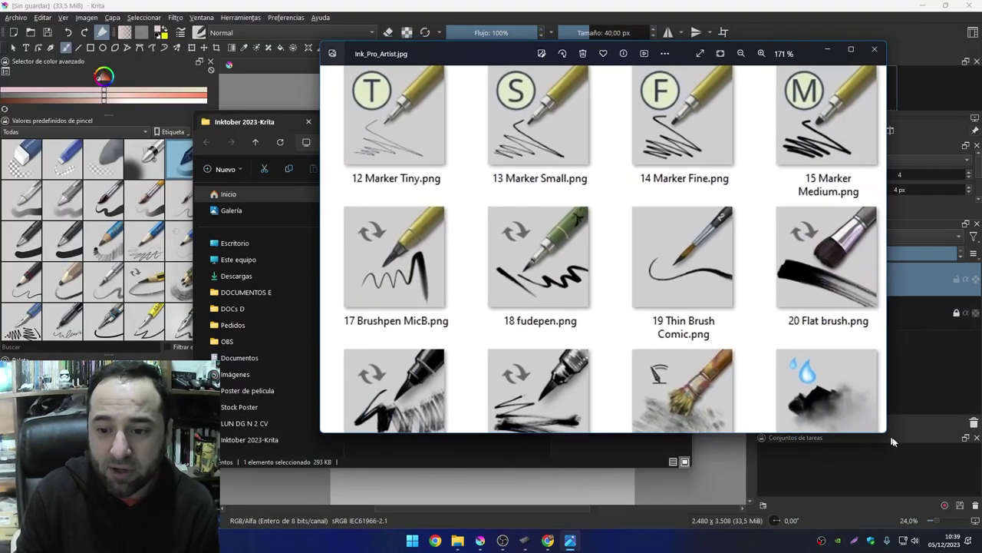
left_click_drag(759, 252, 497, 228)
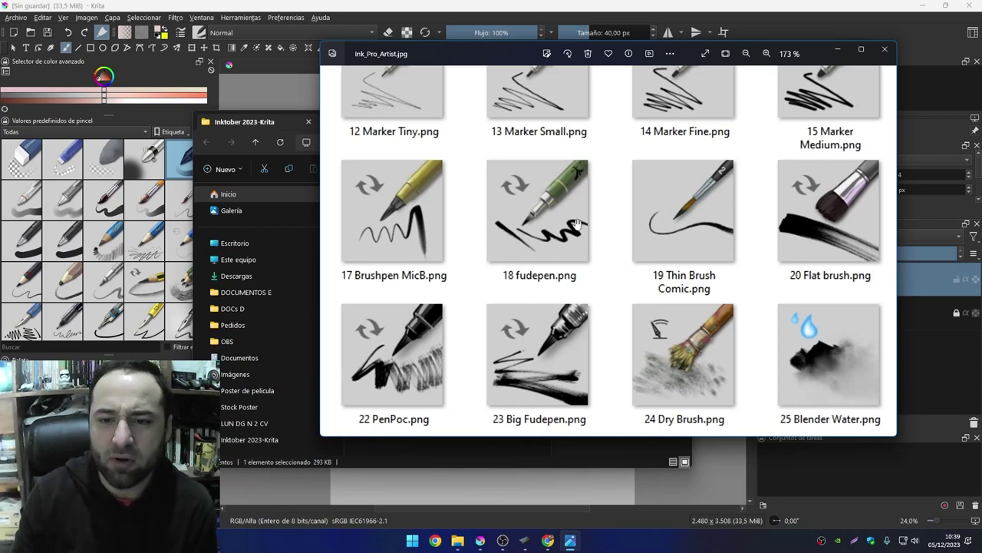
left_click(882, 49)
Open inkT.jpg in Photos and position and enlarge the viewer window
double_click(379, 286)
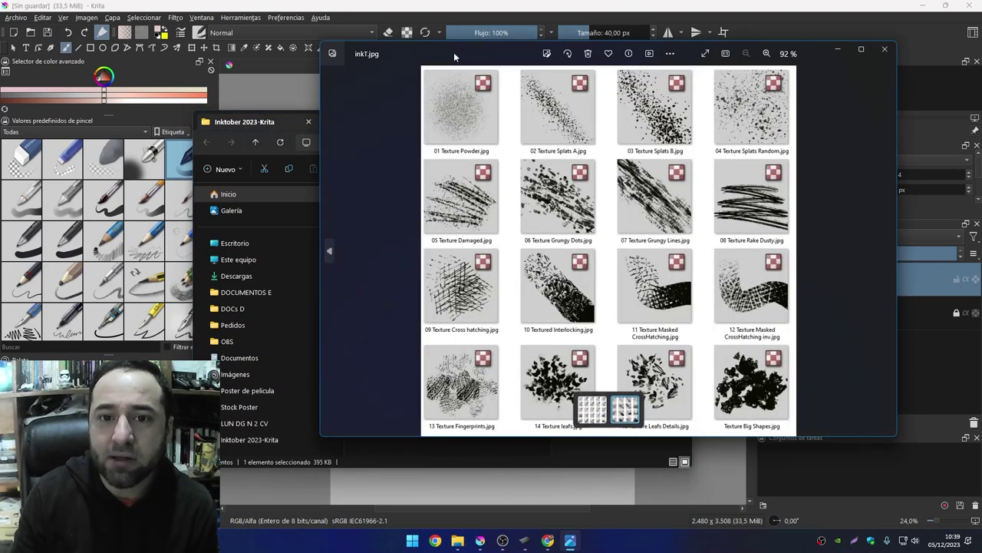
left_click_drag(453, 52, 323, 50)
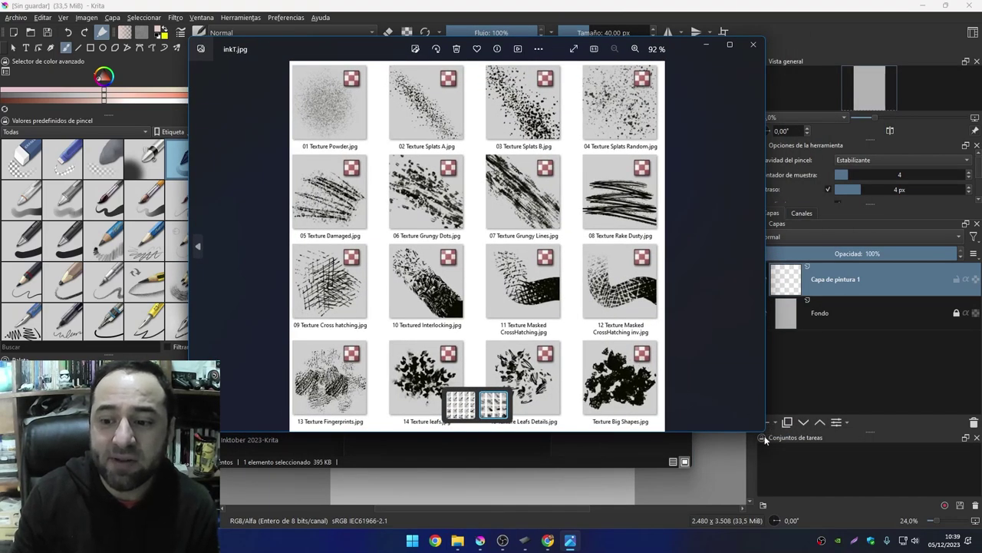
mouse_move(765, 435)
left_mouse_down()
mouse_move(837, 485)
mouse_move(849, 512)
left_mouse_up()
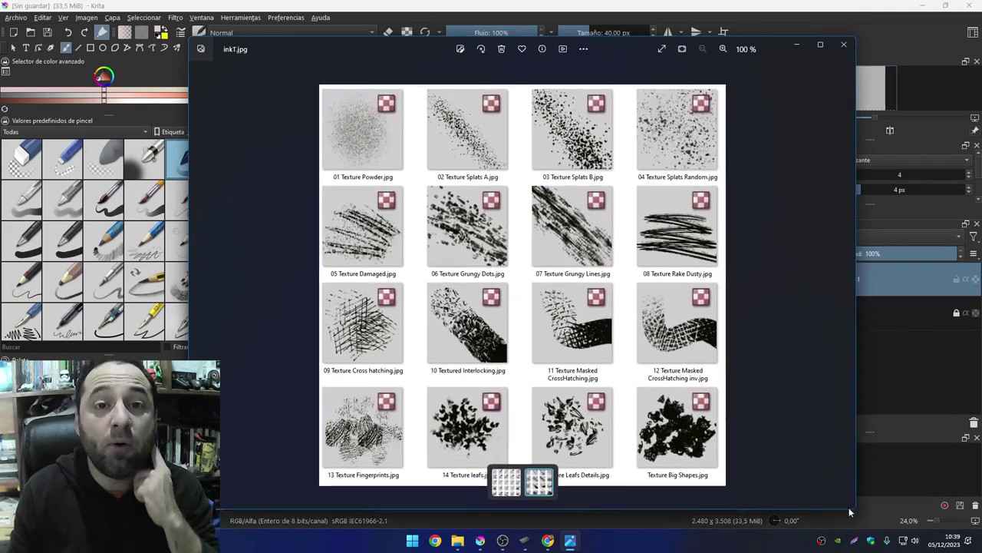
left_click_drag(334, 51, 372, 47)
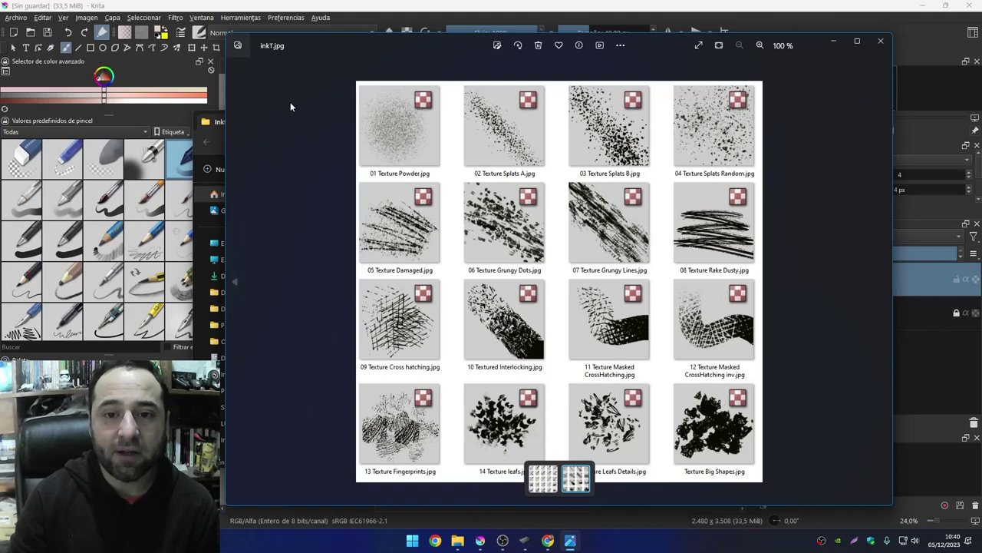
Scroll through the inkT texture brushes, close Photos, and select Ink_Pro_Artist.bundle
scroll(374, 134, "up", 3)
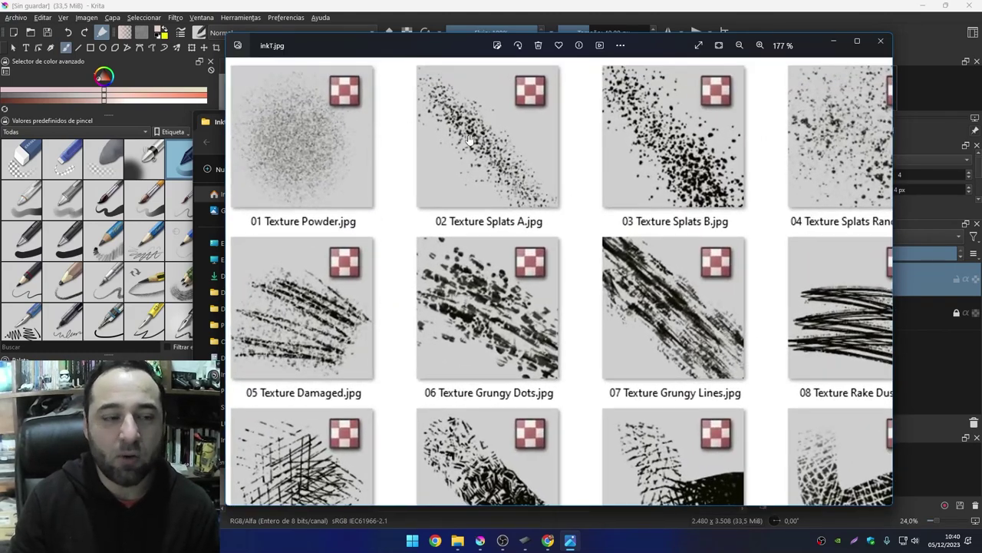
scroll(498, 185, "down", 2)
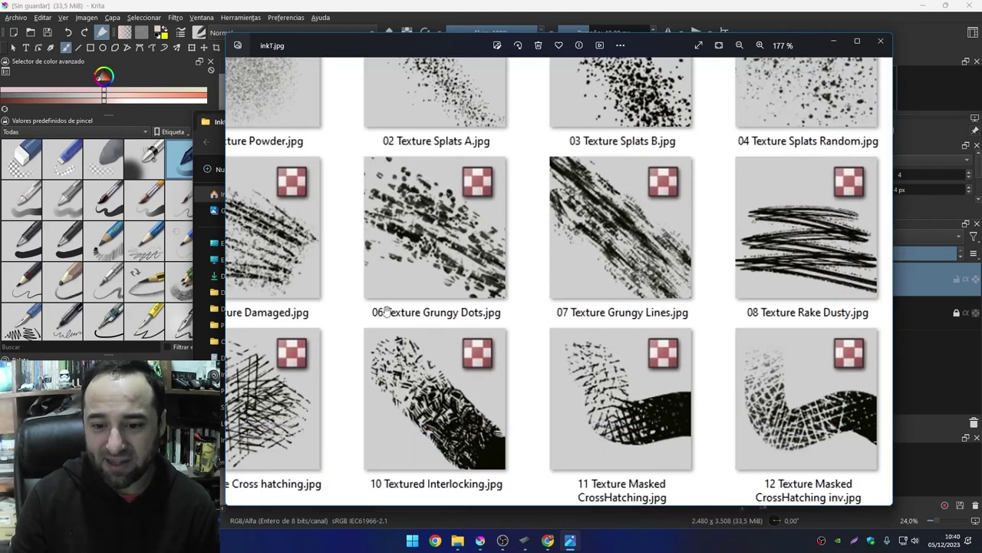
scroll(482, 238, "down", 2)
scroll(488, 299, "down", 3)
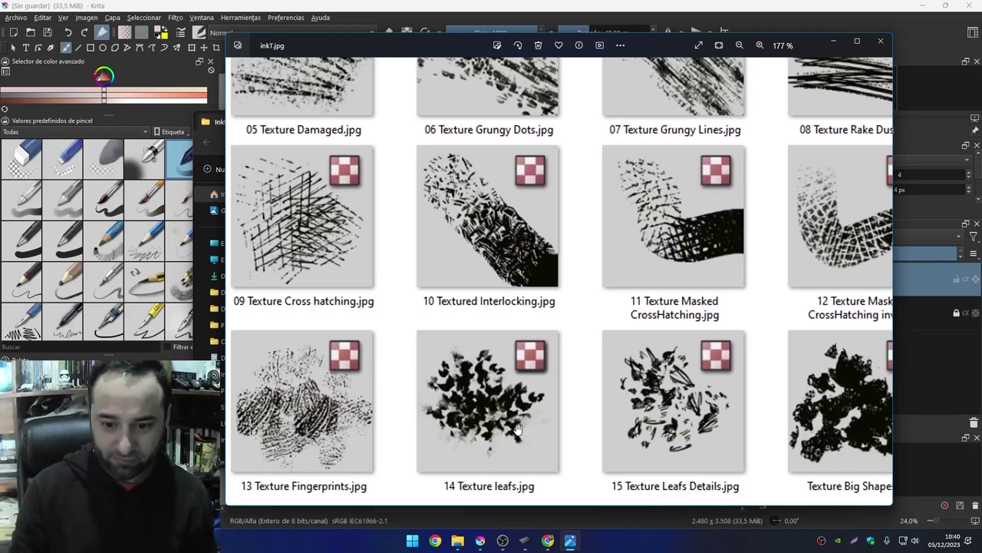
scroll(637, 289, "down", 2)
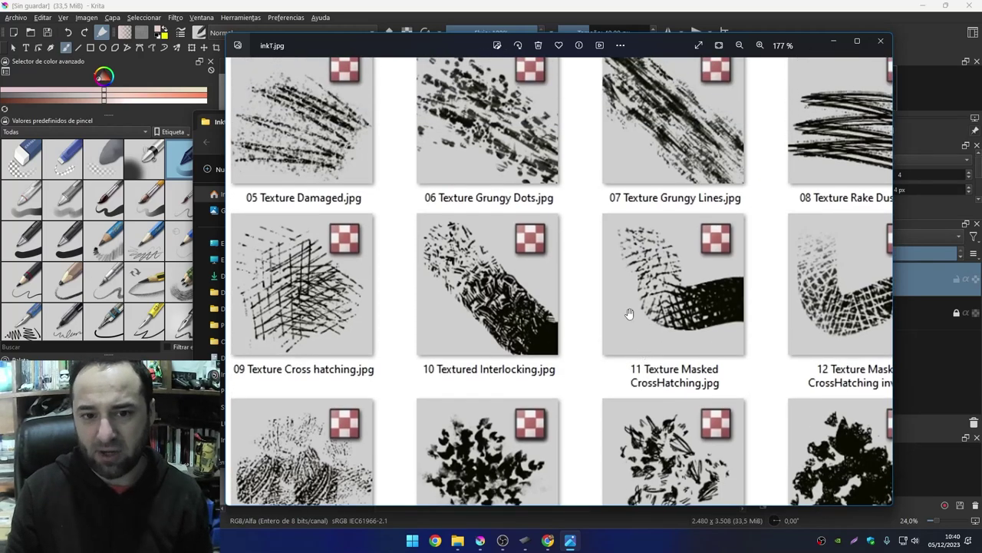
scroll(637, 288, "down", 3)
left_click(880, 41)
left_click(401, 218)
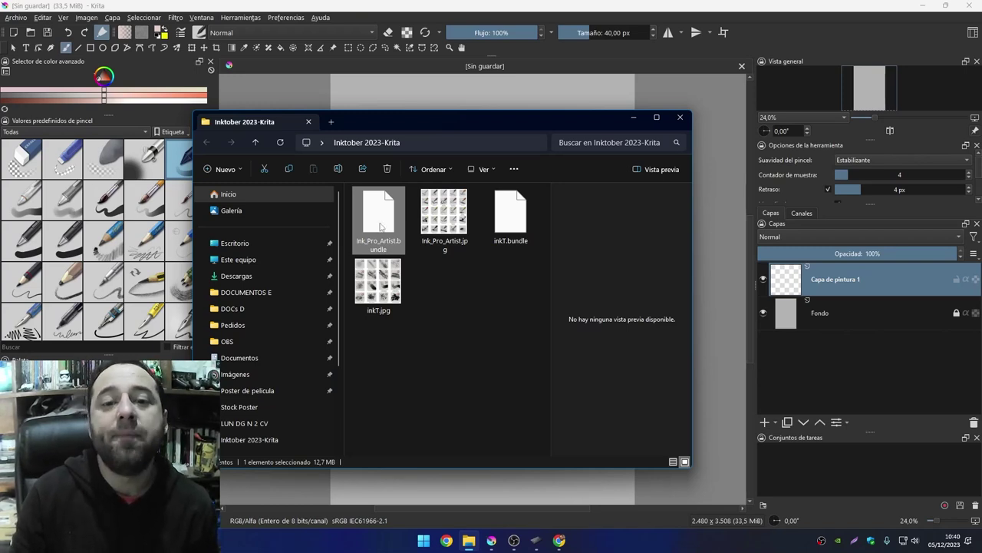
Compare inkT.bundle, Ink_Pro_Artist.jpg and inkT.jpg in Explorer, then minimize the folder
left_click(505, 232)
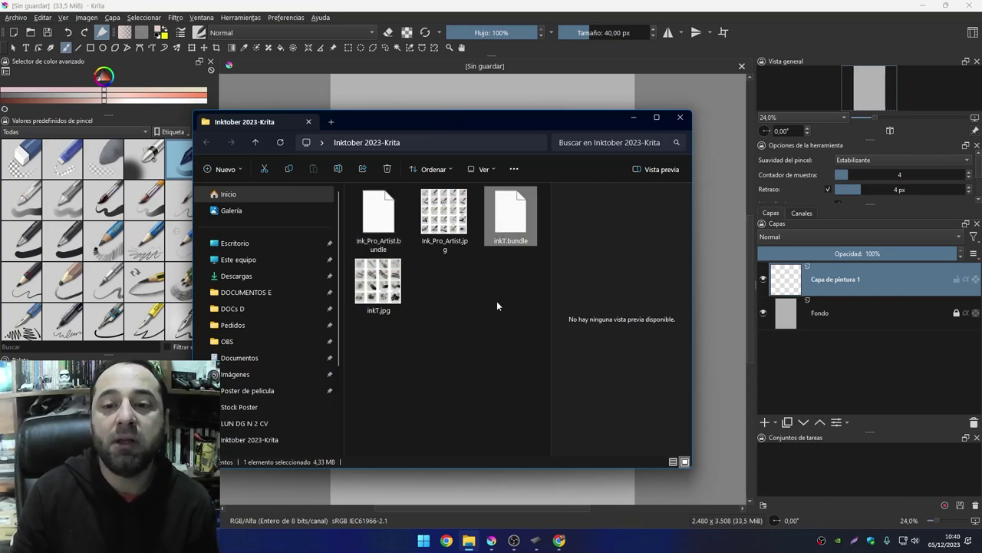
left_click(444, 247)
left_click(383, 297)
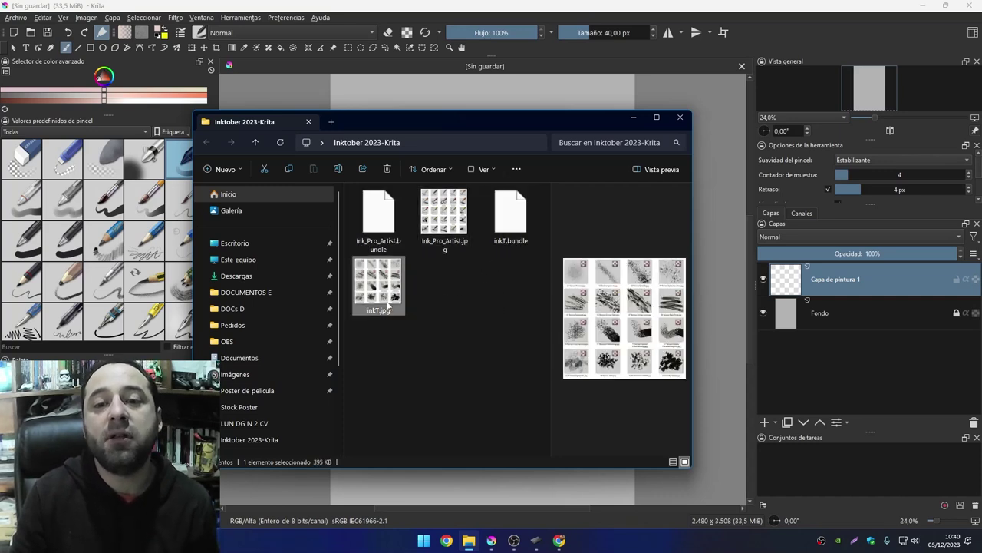
left_click(436, 238)
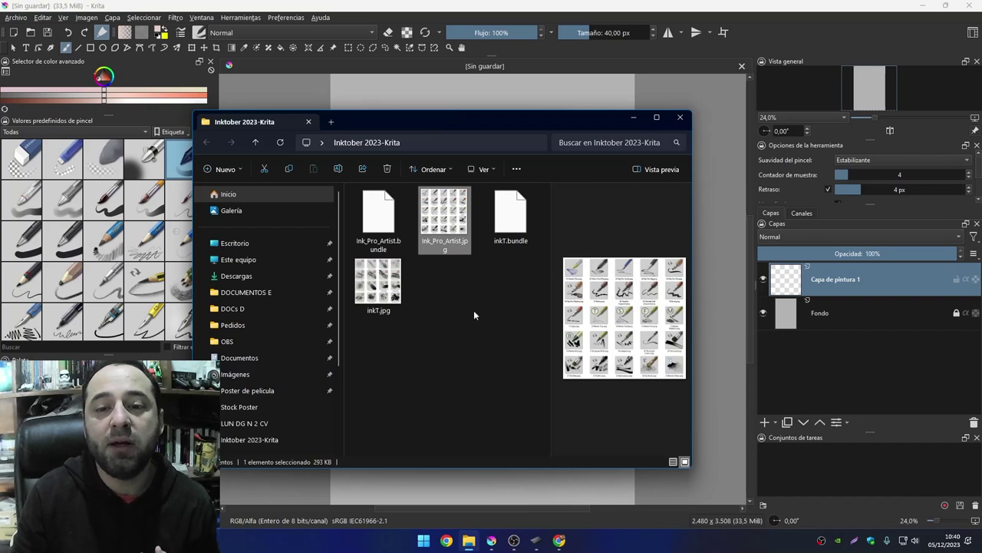
key("Down")
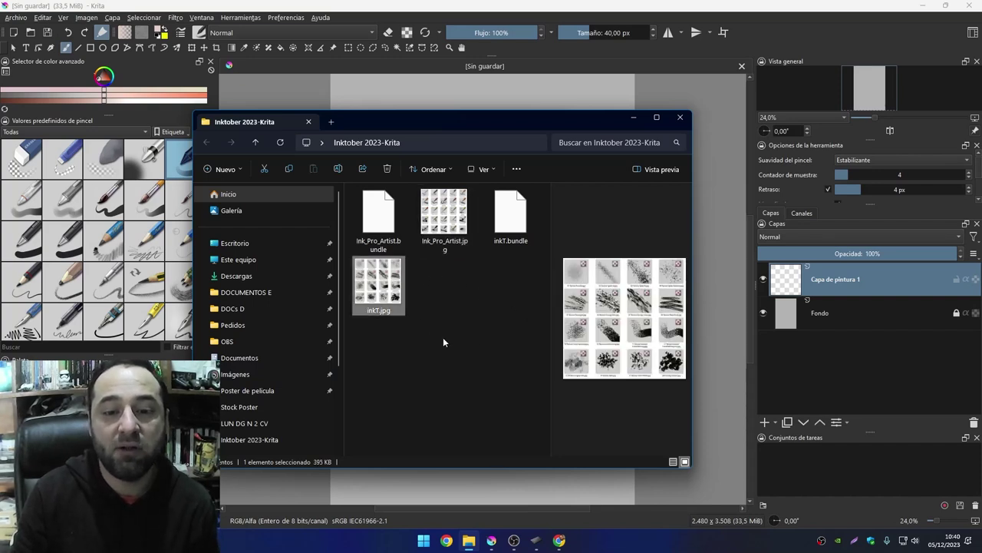
left_click(633, 117)
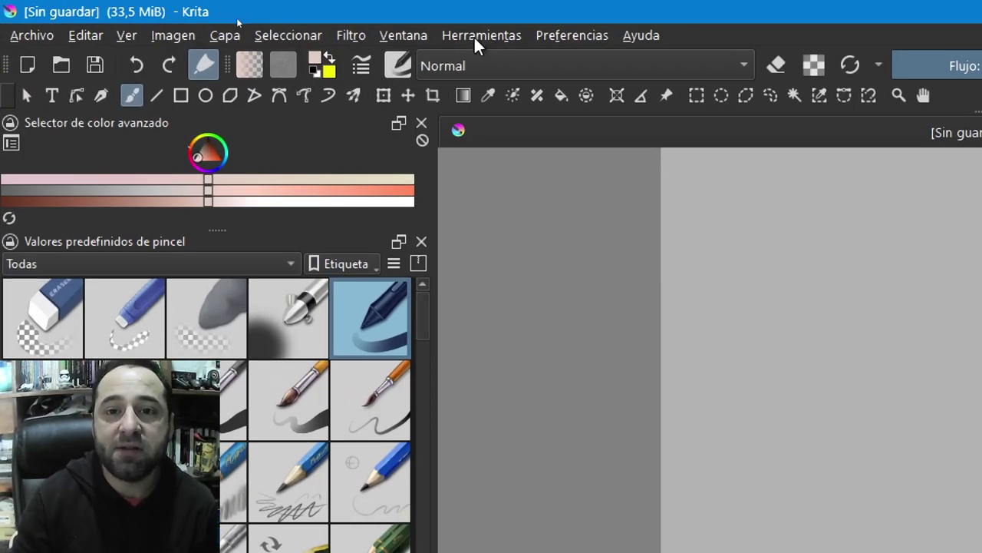
Open Preferencias > Gestión de bibliotecas de recursos to list the installed bundles
left_click(473, 35)
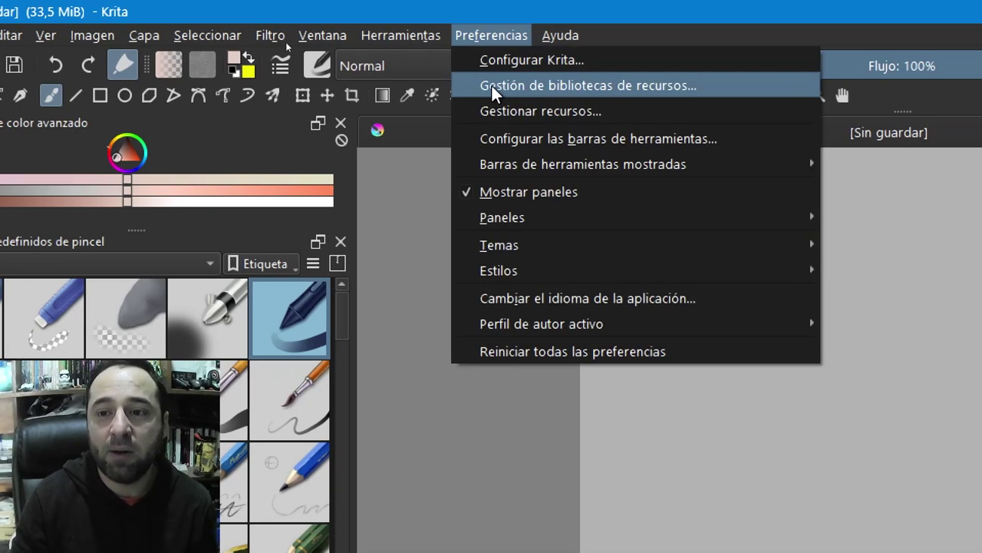
left_click(492, 85)
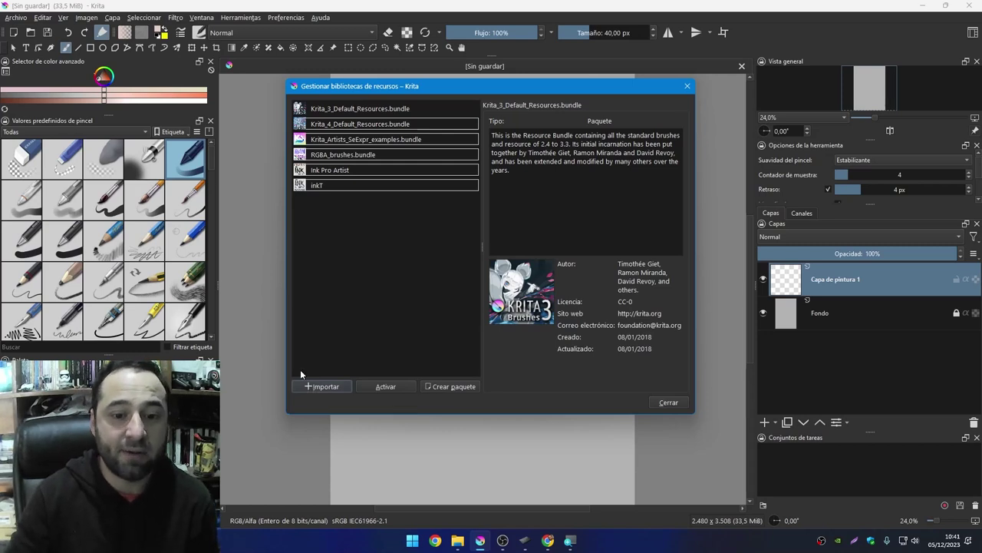
left_click(324, 387)
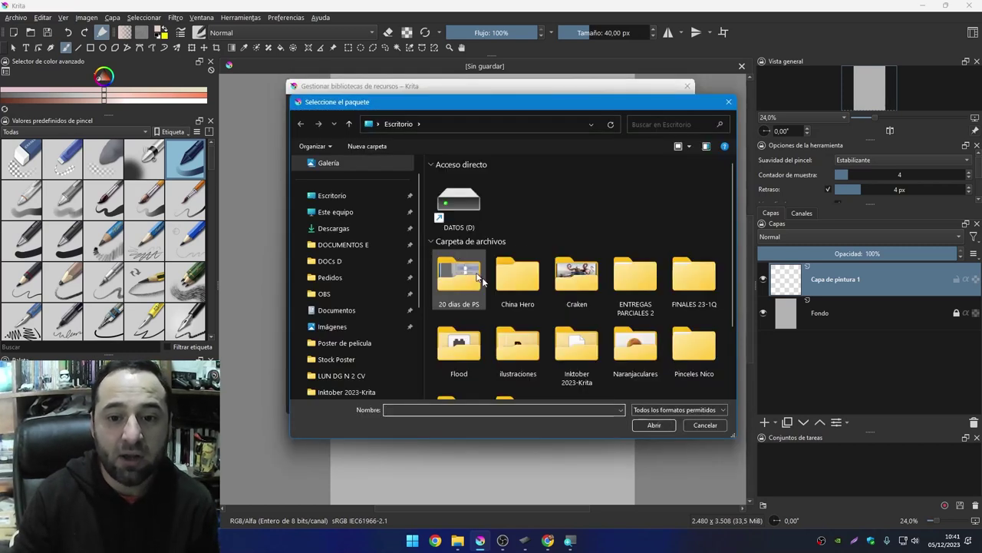
scroll(518, 292, "down", 1)
double_click(577, 292)
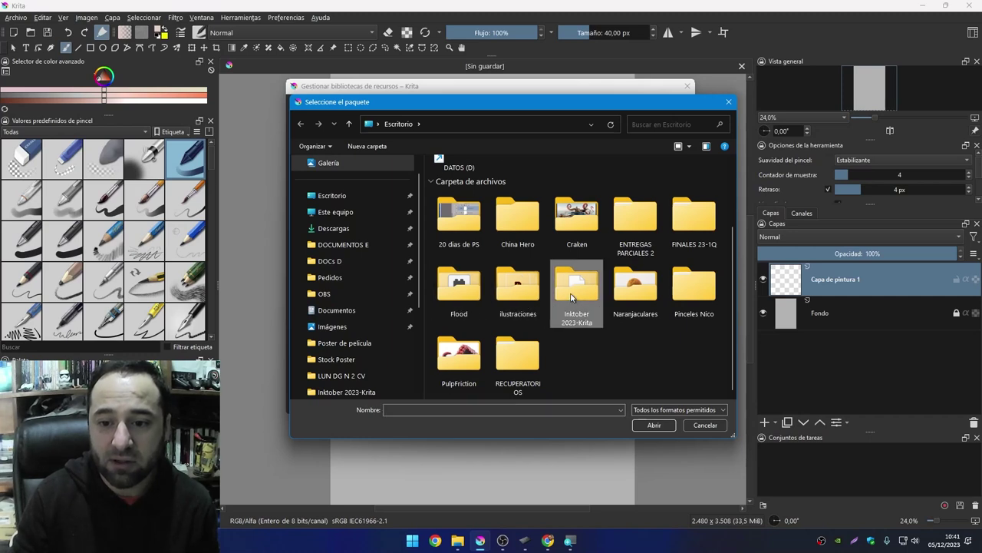
left_click(470, 198)
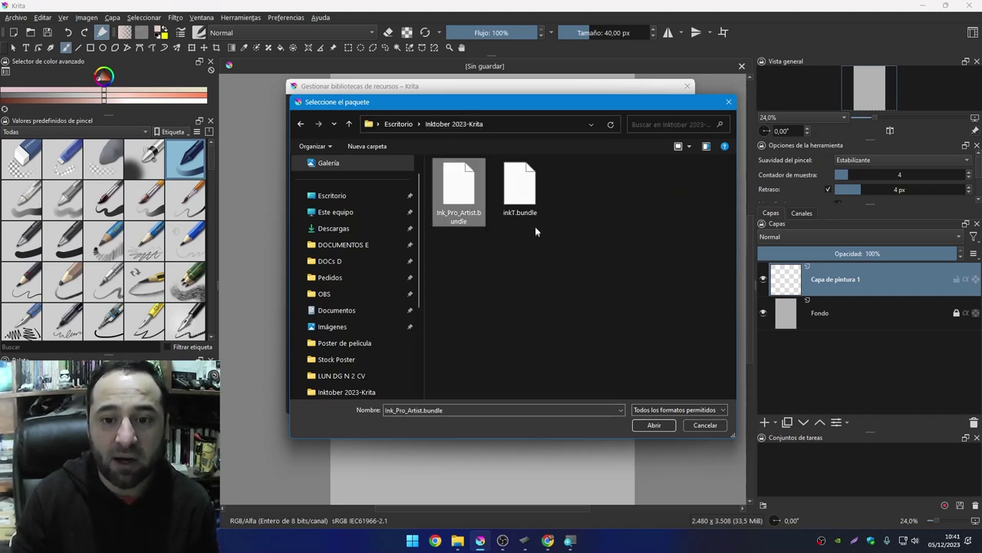
left_click(519, 184)
left_click(459, 188)
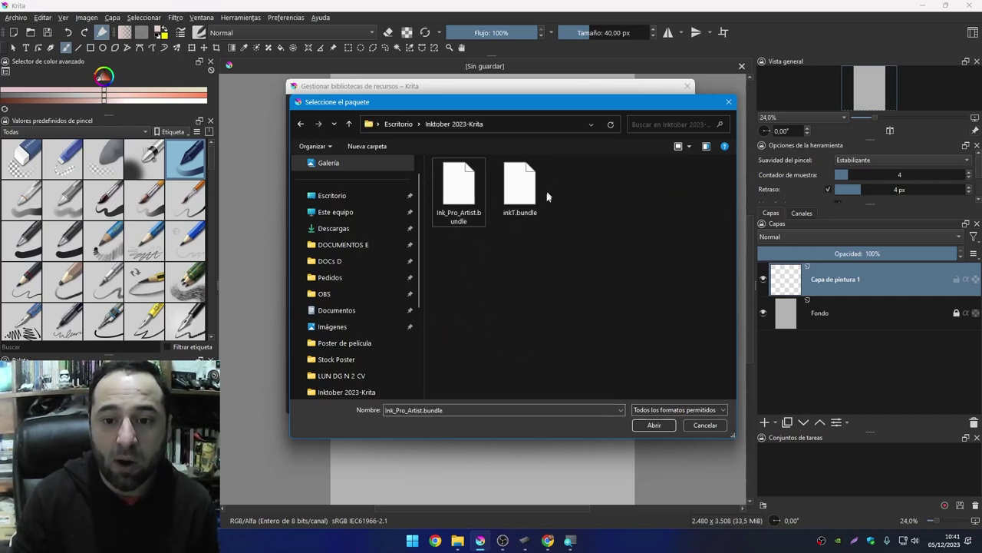
left_click(520, 188)
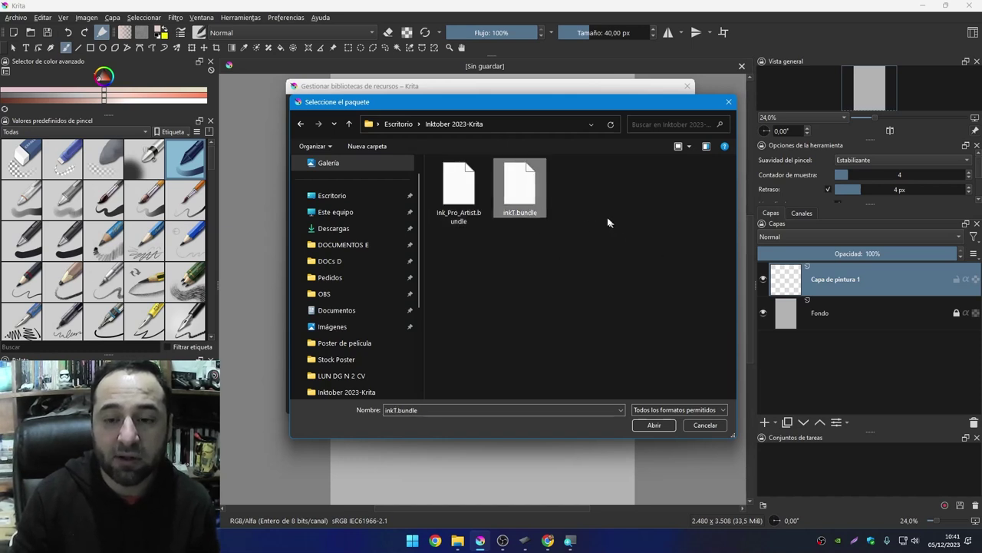
left_click(461, 214)
left_click(518, 190)
left_click(484, 198)
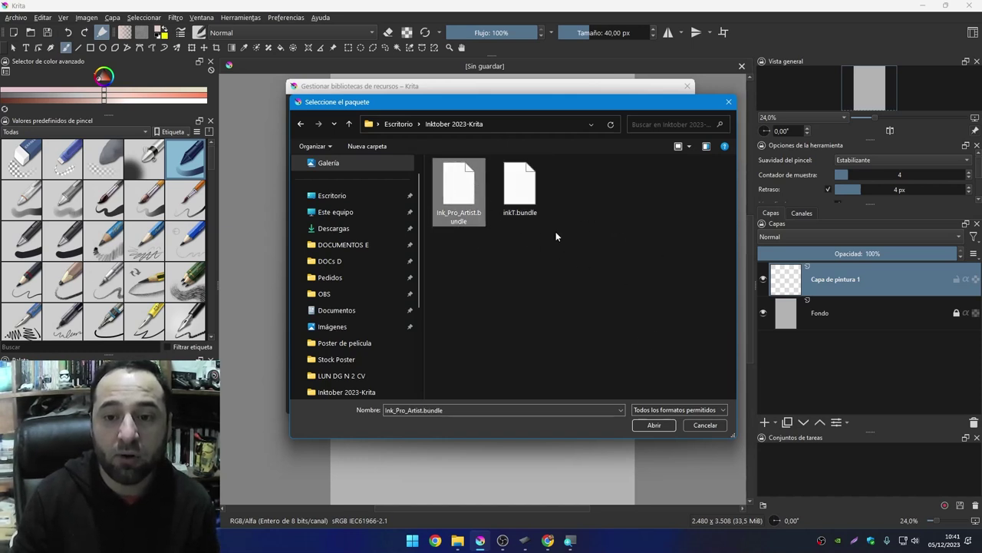
left_click(520, 188)
left_click(705, 424)
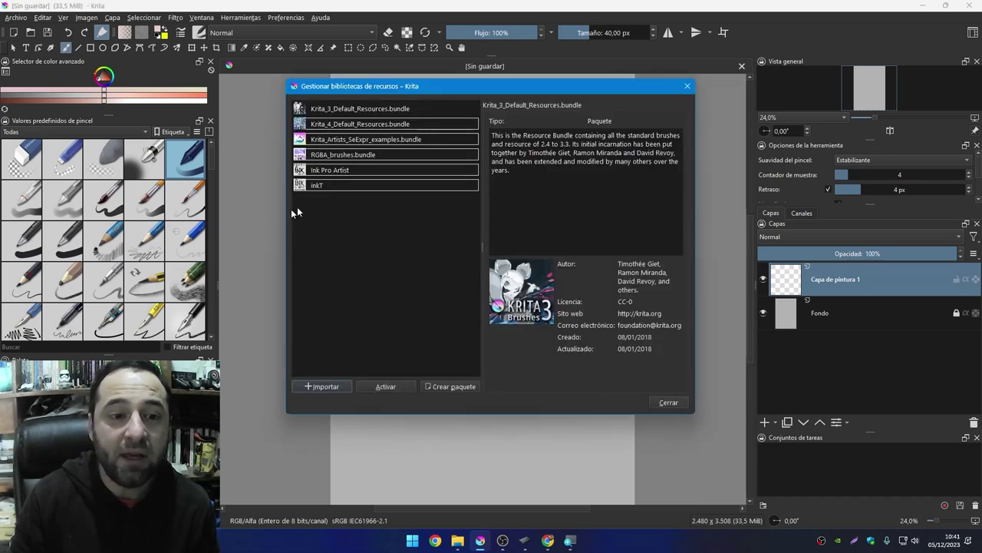
Close the resource library manager and briefly check the Preferencias menu
left_click(681, 86)
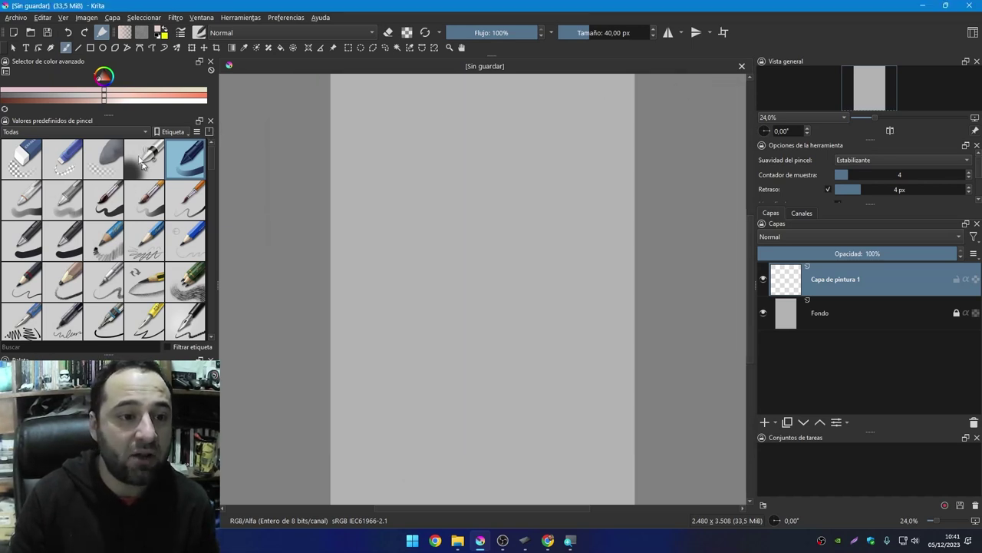
left_click_drag(216, 159, 221, 238)
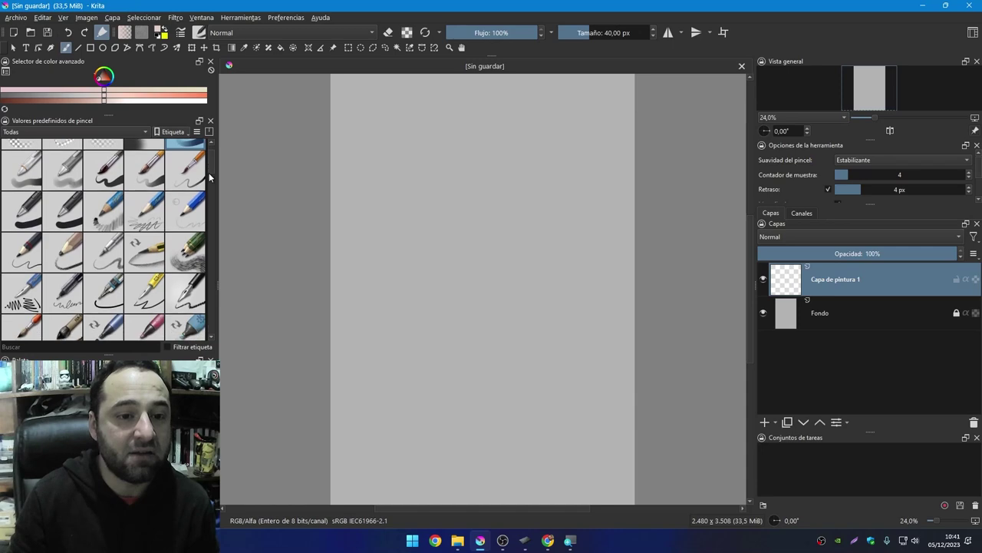
scroll(221, 237, "up", 3)
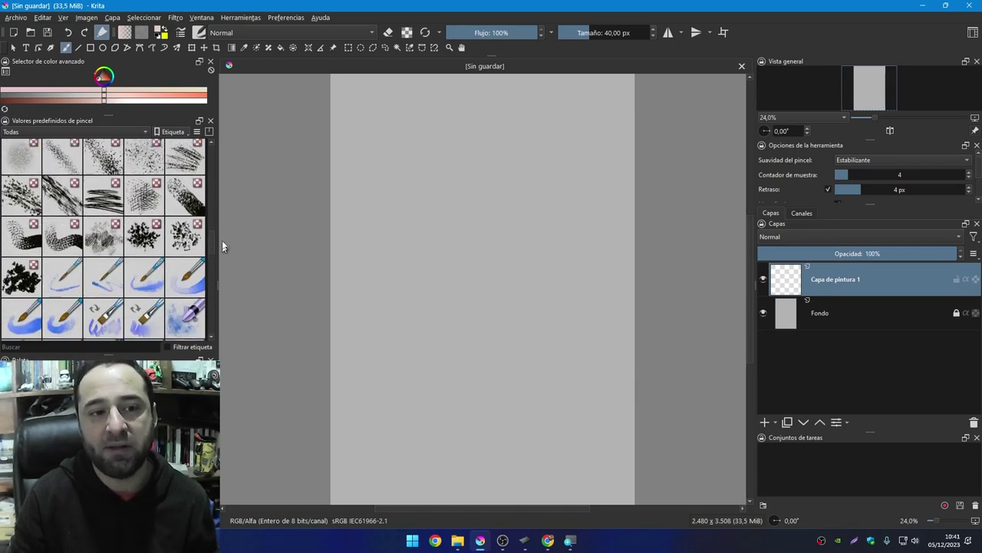
scroll(221, 237, "up", 3)
left_click(285, 19)
mouse_move(292, 108)
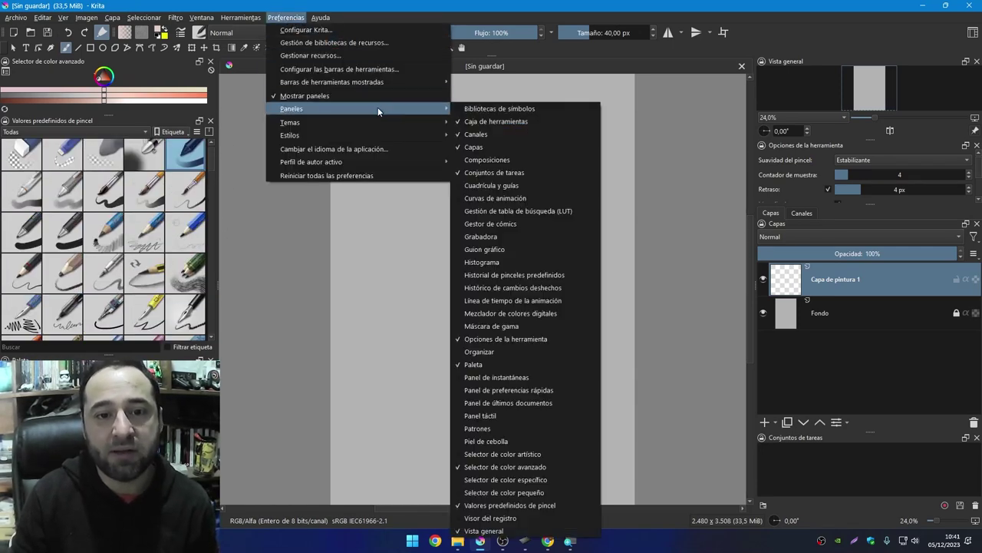
left_click(512, 6)
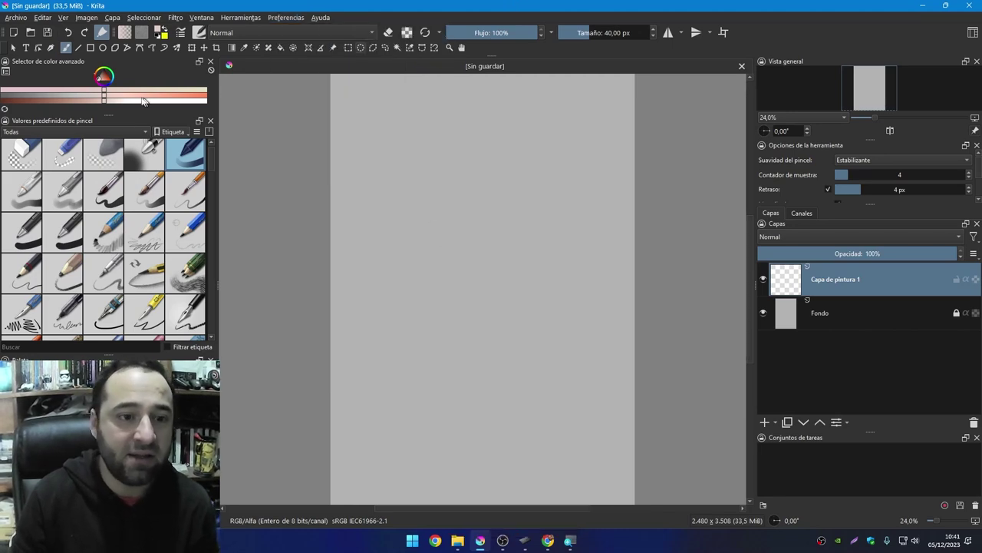
Filter the brush presets to the inkP tag and select the first inkP pen
scroll(202, 224, "down", 2)
scroll(202, 224, "down", 3)
scroll(202, 224, "up", 2)
scroll(201, 224, "up", 2)
scroll(202, 224, "up", 2)
left_click(55, 131)
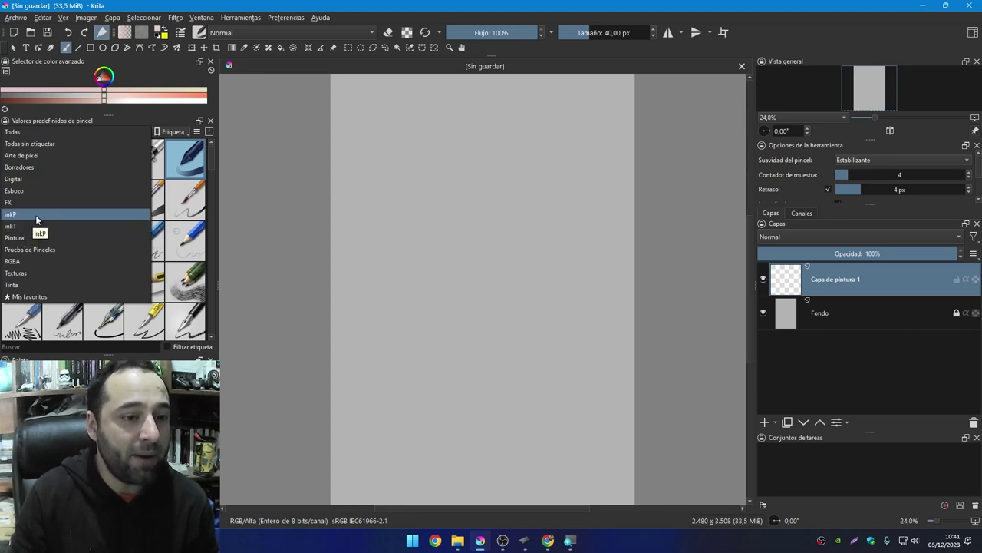
left_click(36, 219)
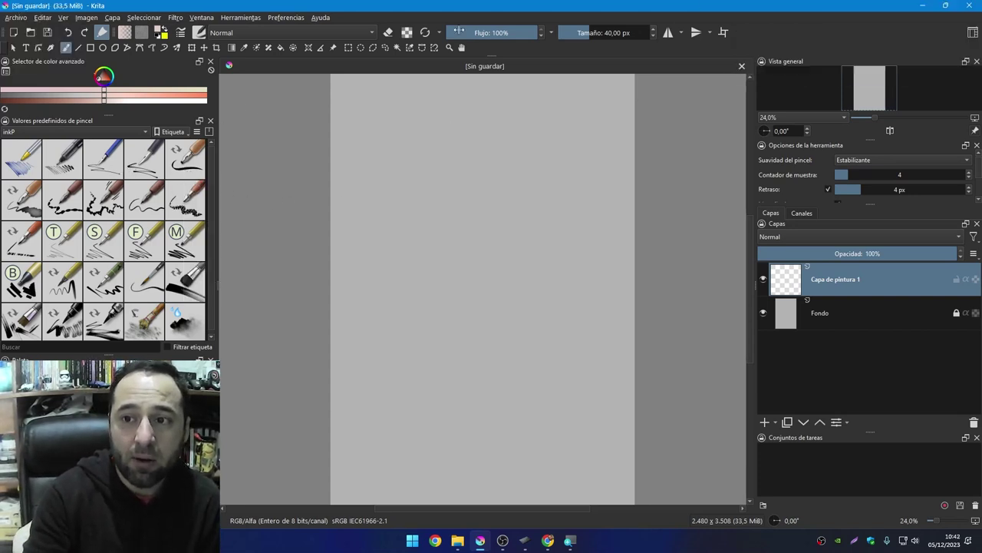
left_click(21, 158)
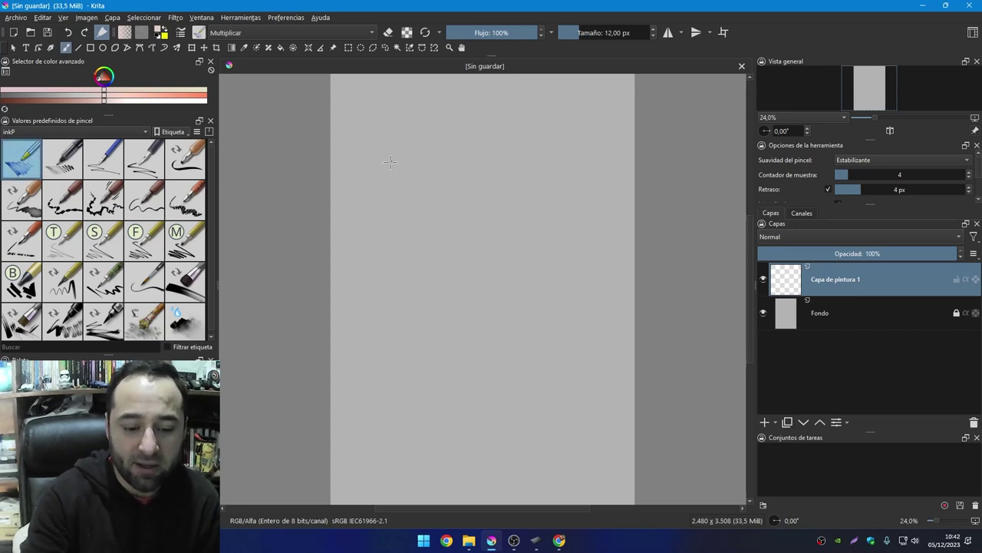
Switch to blue and draw S-curve test strokes with the first inkP pen at 100% zoom
left_click_drag(481, 232, 491, 164)
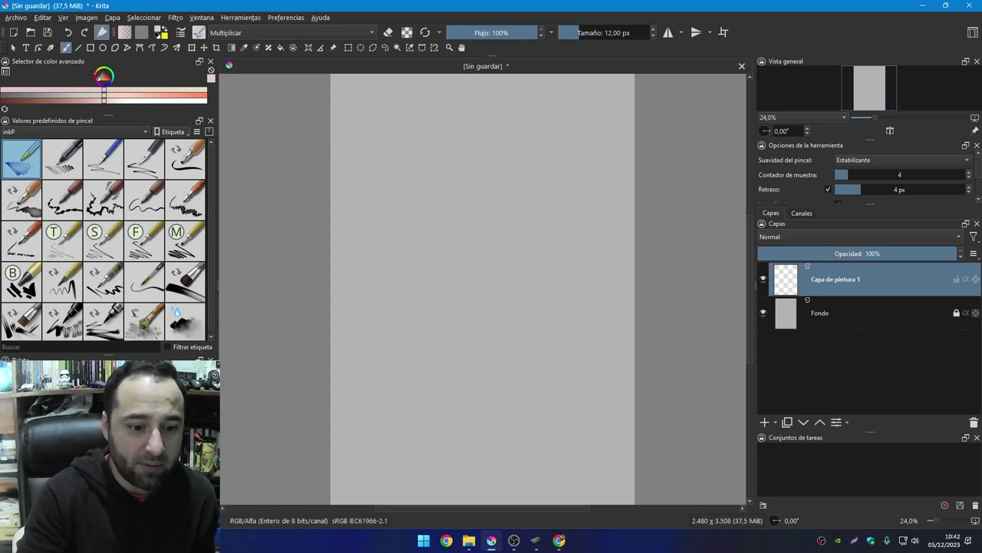
left_click(107, 376)
left_click_drag(456, 191, 484, 232)
left_click_drag(411, 177, 495, 253)
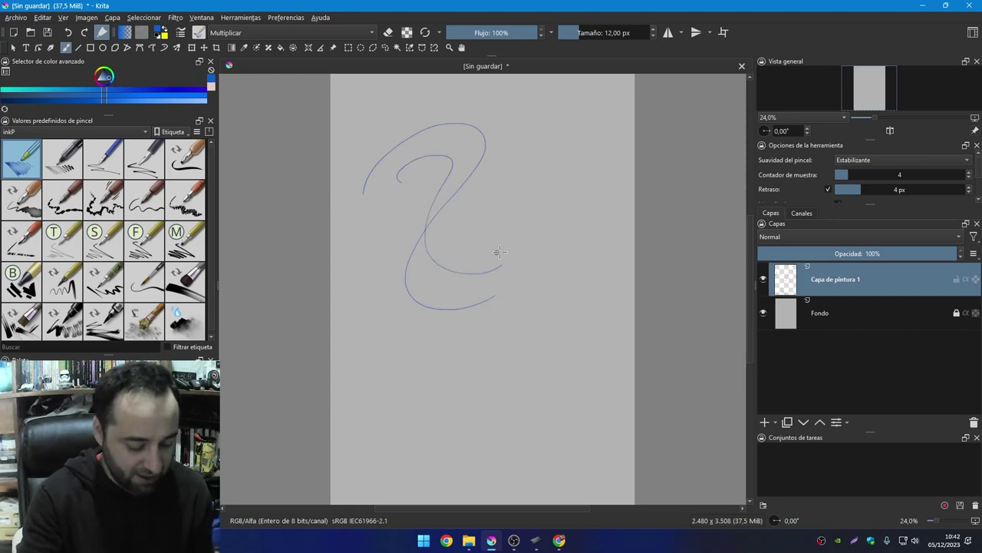
key("1")
Add more blue loops and zigzags, then hide Capa de pintura 1 and add a new paint layer
left_click_drag(397, 198, 556, 374)
left_click_drag(326, 289, 610, 341)
left_click_drag(514, 269, 545, 335)
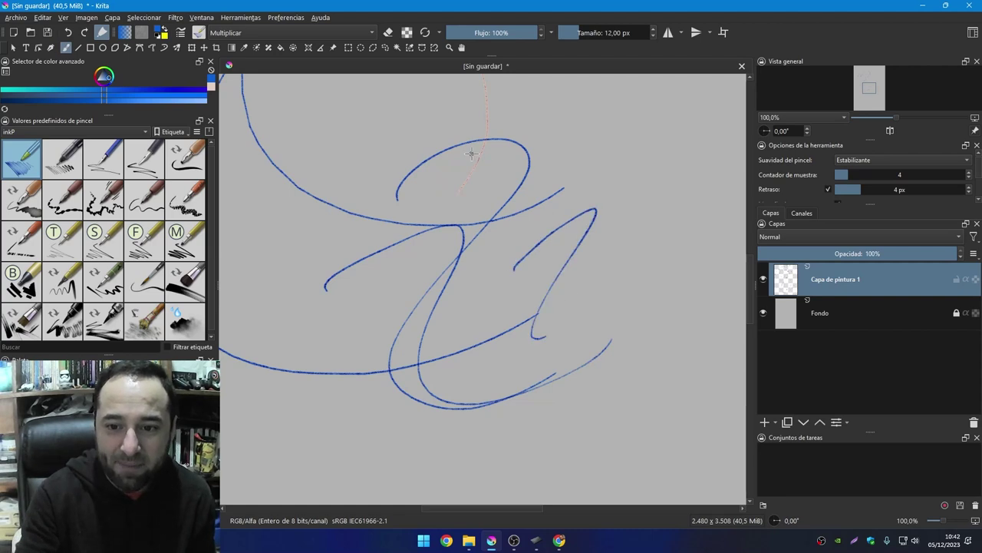
left_click_drag(370, 128, 379, 188)
left_click_drag(367, 272, 318, 177)
mouse_move(475, 127)
left_mouse_down()
mouse_move(511, 188)
mouse_move(601, 183)
left_mouse_up()
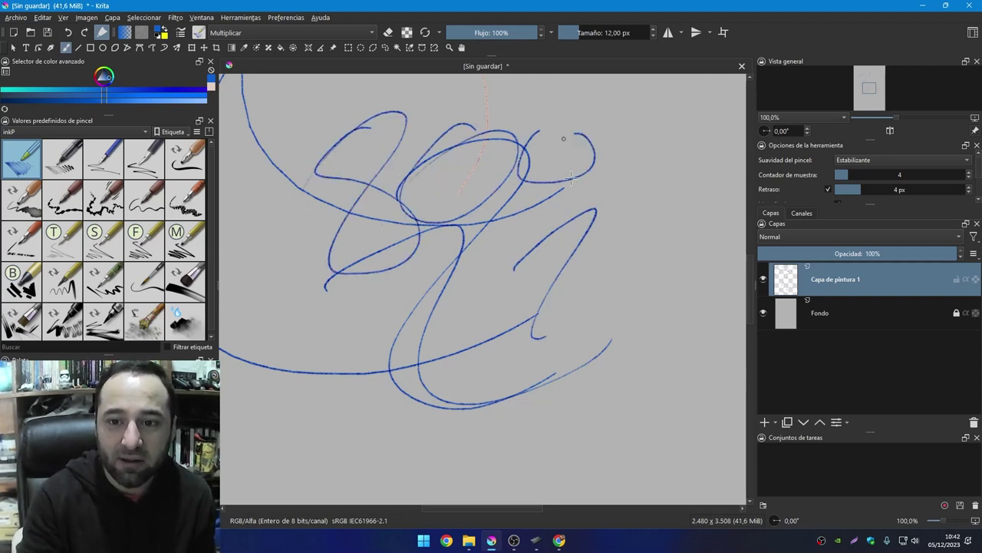
left_click(763, 278)
left_click(764, 422)
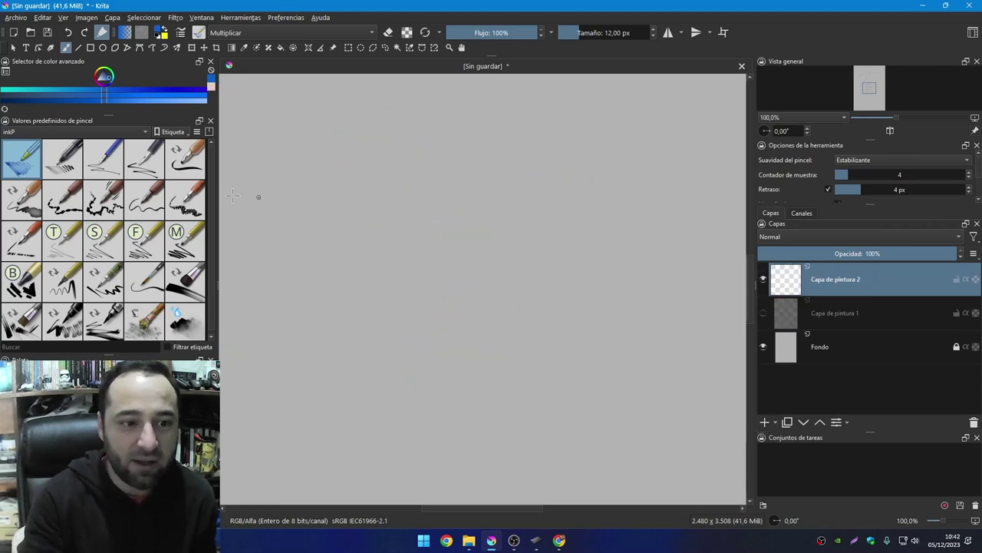
Test the second inkP preset with blue Z, hook, curve and loop strokes
left_click(73, 175)
left_click_drag(380, 113, 427, 244)
left_click_drag(404, 126, 459, 179)
left_click_drag(307, 152, 621, 160)
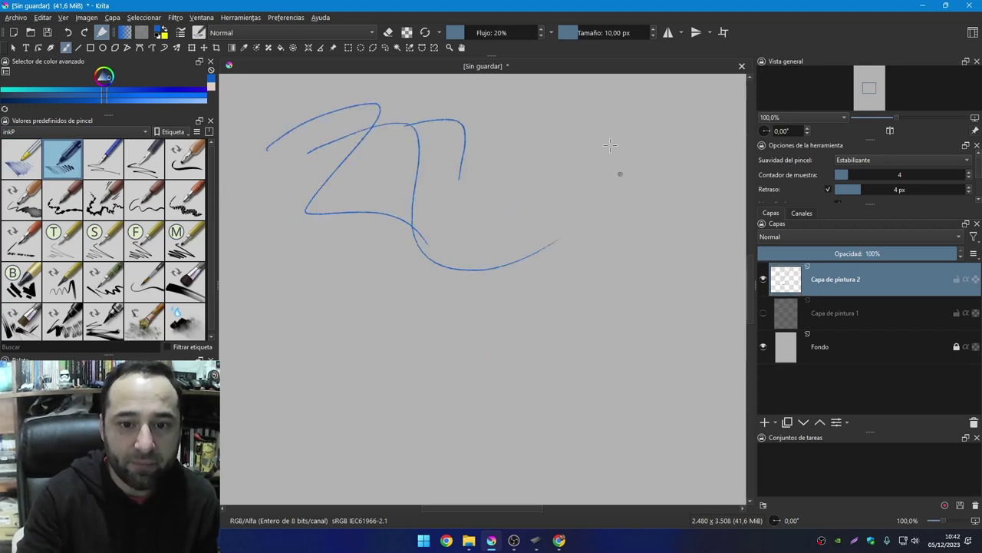
left_click_drag(564, 137, 400, 225)
Test the third inkP preset with large blue loops and a horizontal stroke
left_click(104, 159)
left_click_drag(250, 205, 395, 296)
mouse_move(307, 201)
left_mouse_down()
mouse_move(347, 175)
mouse_move(426, 244)
left_mouse_up()
left_click_drag(355, 271, 444, 254)
left_click_drag(422, 198, 529, 196)
Draw a row of thick blue z strokes at upper right with the fourth inkP preset
left_click(144, 159)
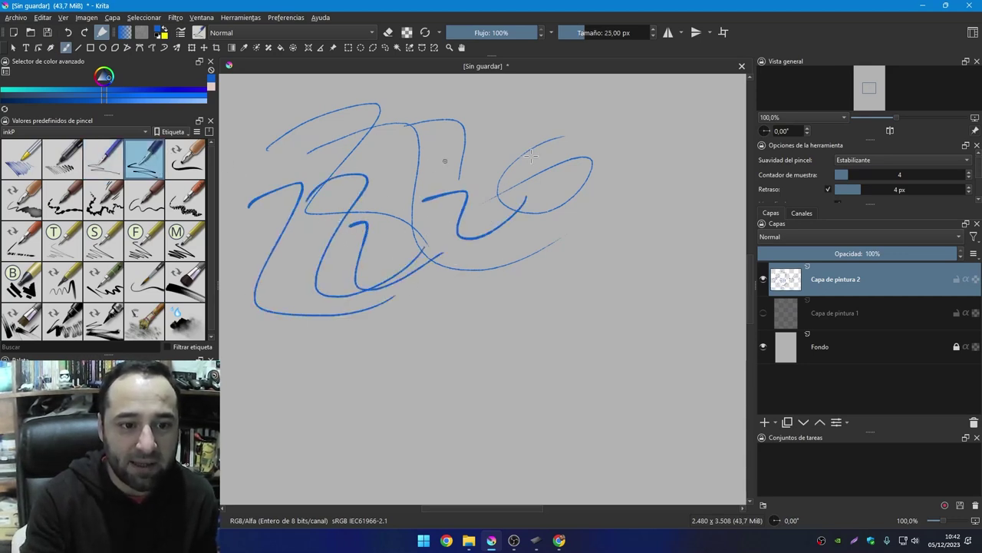
left_click_drag(491, 127, 564, 177)
left_click_drag(551, 123, 629, 178)
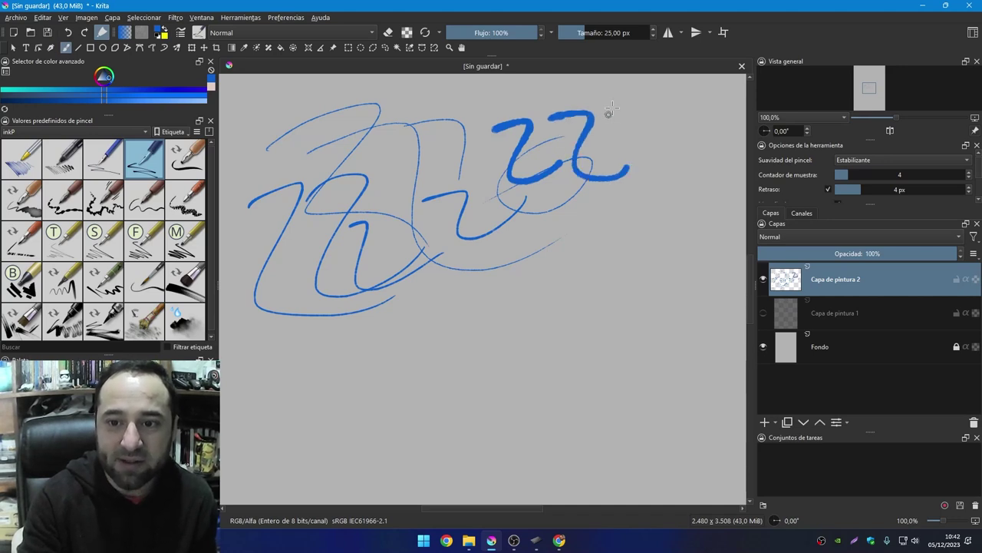
left_click_drag(603, 113, 668, 150)
left_click_drag(672, 110, 695, 165)
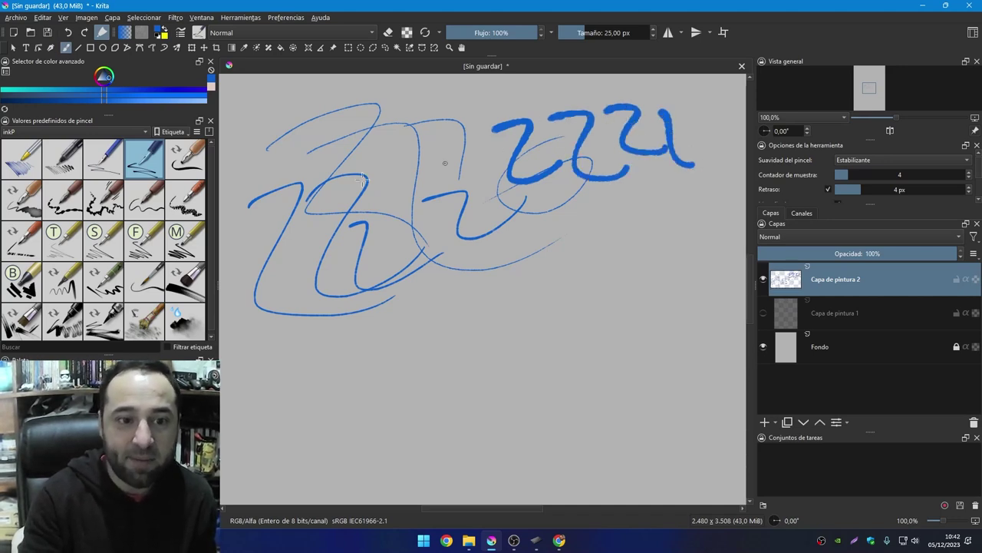
Draw large thick blue z strokes at lower left with the fifth inkP preset
left_click(186, 159)
mouse_move(238, 330)
left_mouse_down()
mouse_move(230, 415)
mouse_move(323, 387)
left_mouse_up()
mouse_move(322, 316)
left_mouse_down()
mouse_move(276, 374)
mouse_move(420, 330)
left_mouse_up()
mouse_move(354, 262)
left_mouse_down()
mouse_move(421, 249)
mouse_move(464, 267)
left_mouse_up()
Test the first row-two inkP brush with blue zigzags, lowering flow to about half
left_click(21, 206)
mouse_move(422, 201)
left_mouse_down()
mouse_move(464, 192)
mouse_move(553, 209)
left_mouse_up()
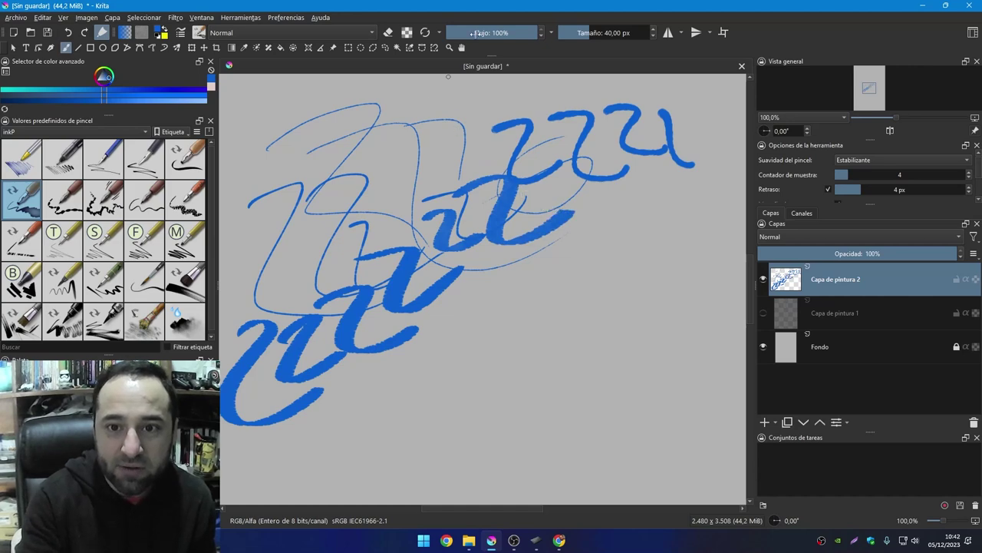
left_click(493, 27)
left_click_drag(403, 127, 509, 145)
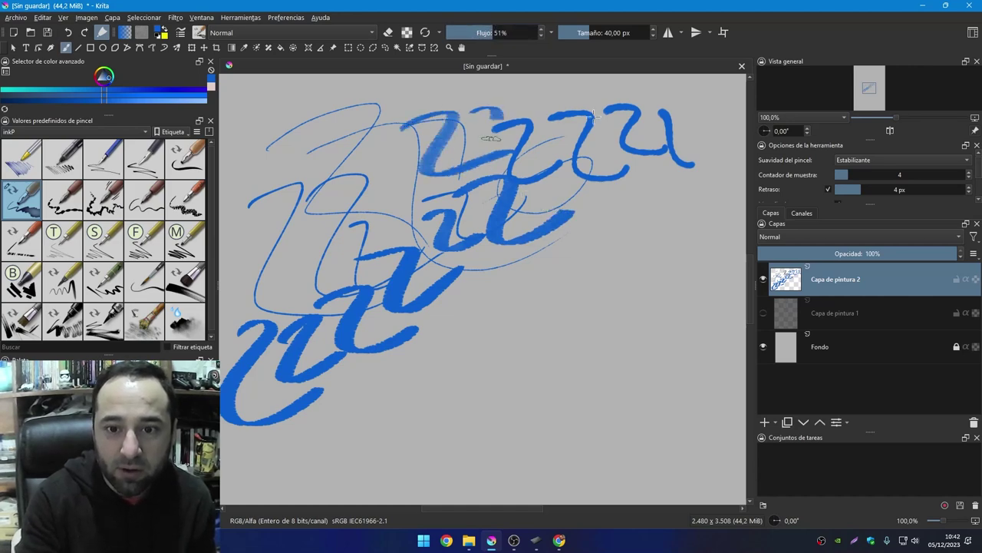
left_click_drag(572, 123, 588, 142)
mouse_move(533, 204)
left_mouse_down()
mouse_move(599, 192)
mouse_move(651, 221)
mouse_move(687, 196)
left_mouse_up()
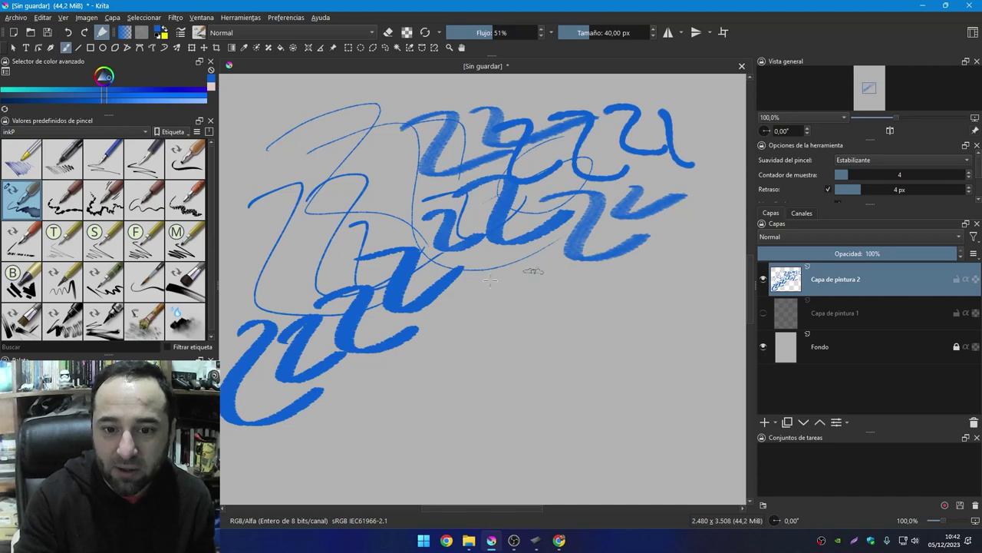
Cycle through further inkP presets, drawing thin wavy blue strokes and a large loop
key("slash")
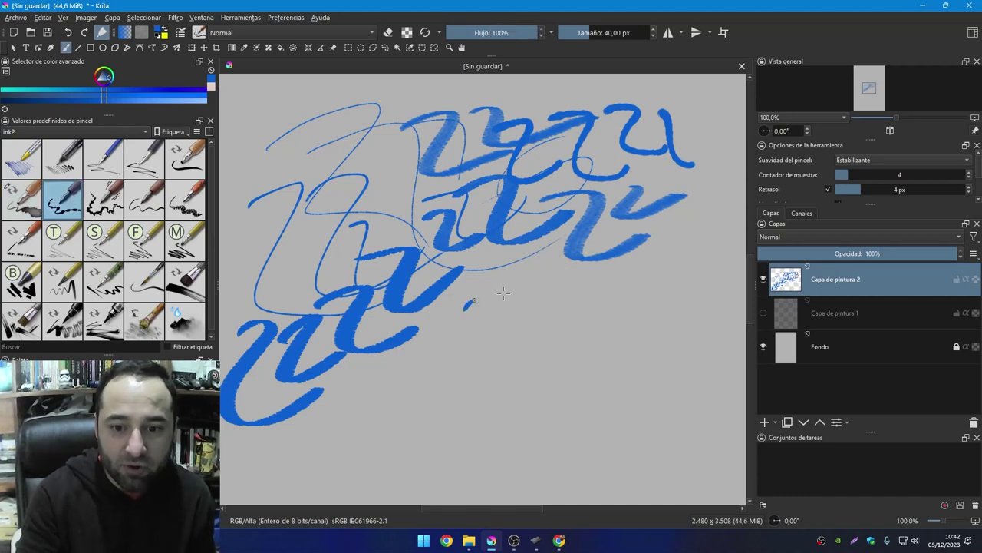
left_click_drag(465, 307, 556, 346)
left_click_drag(522, 280, 584, 323)
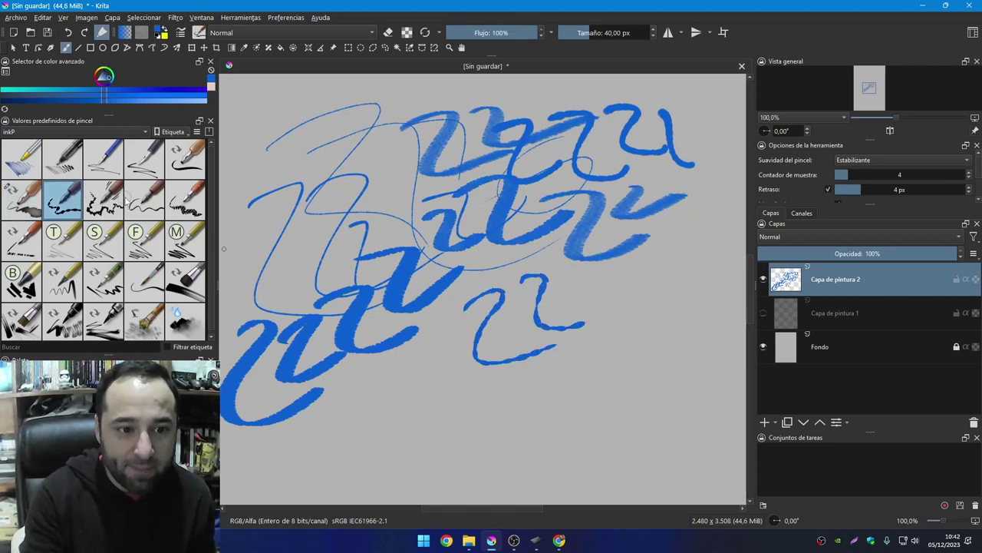
key("period")
left_click_drag(384, 382, 493, 407)
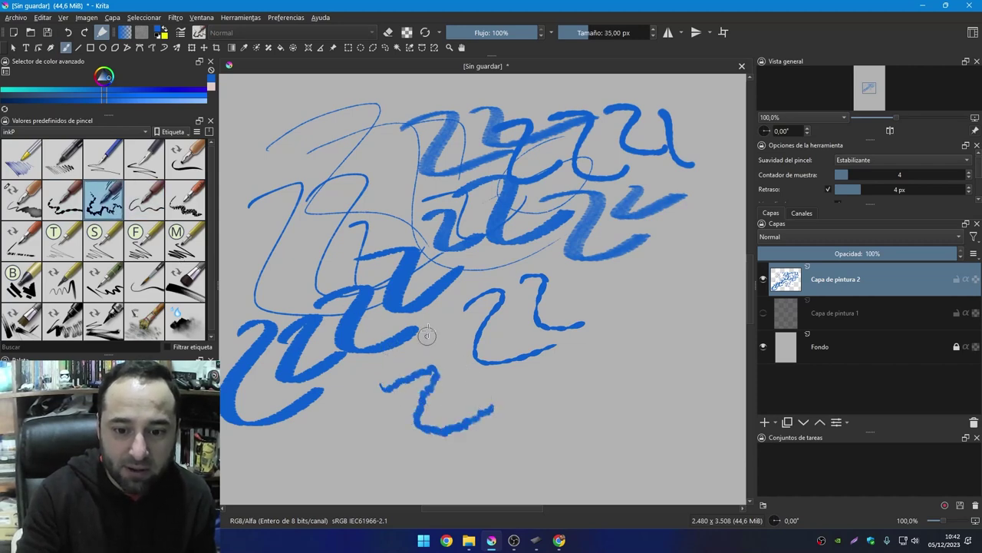
left_click_drag(443, 335, 349, 328)
left_click(133, 190)
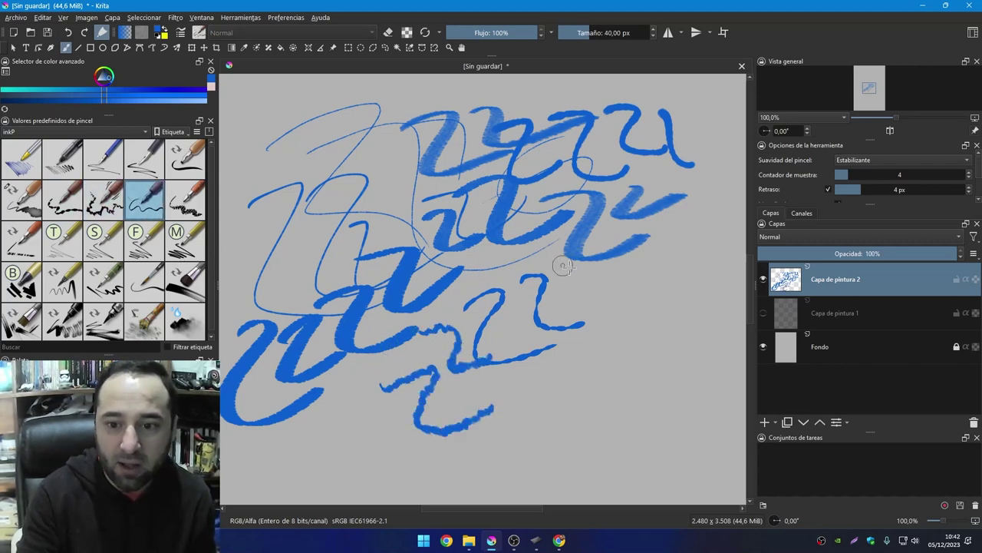
left_click_drag(569, 266, 584, 434)
scroll(504, 285, "down", 4)
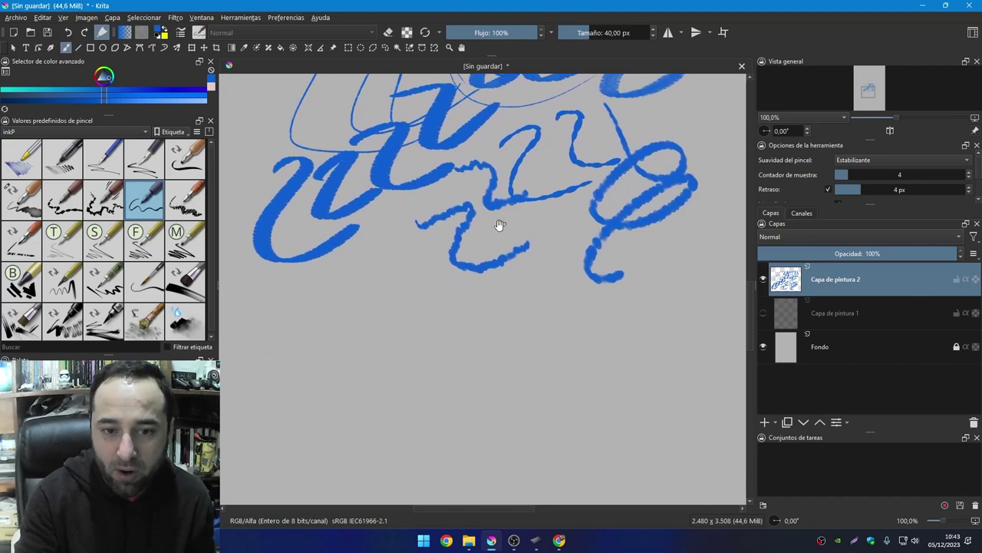
Step to the next inkP presets and draw a blue W and curved test strokes
key("period")
mouse_move(271, 293)
left_mouse_down()
mouse_move(268, 338)
mouse_move(303, 338)
mouse_move(303, 376)
mouse_move(335, 308)
mouse_move(346, 449)
left_mouse_up()
key("period")
mouse_move(384, 298)
left_mouse_down()
mouse_move(401, 354)
mouse_move(351, 464)
mouse_move(372, 443)
left_mouse_up()
left_click_drag(426, 299, 388, 449)
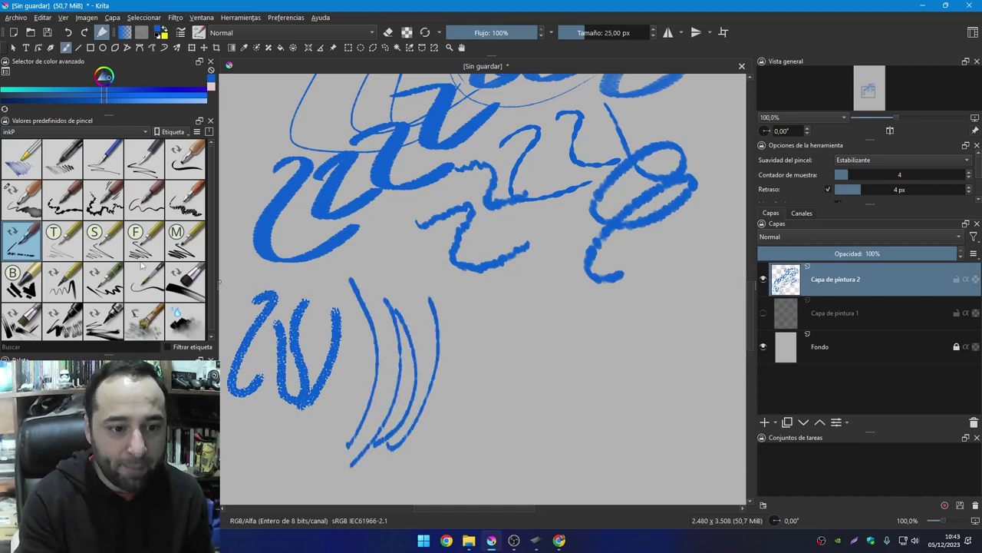
Test the 4 px and 12 px ink presets with thin curved blue strokes
left_click(74, 247)
left_click_drag(459, 290, 443, 463)
left_click_drag(495, 300, 470, 445)
left_click_drag(529, 281, 482, 435)
left_click(137, 242)
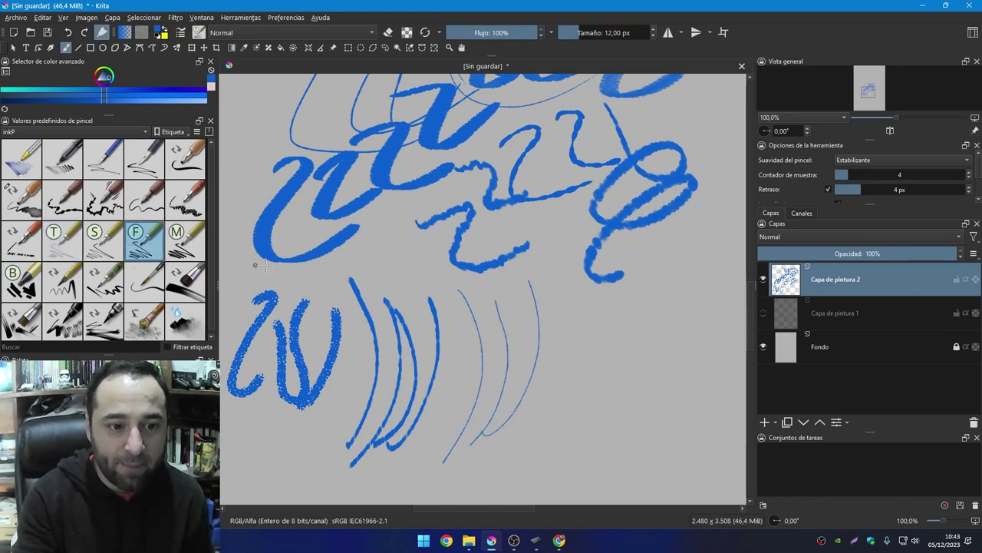
left_click_drag(564, 288, 544, 419)
left_click_drag(606, 328, 547, 437)
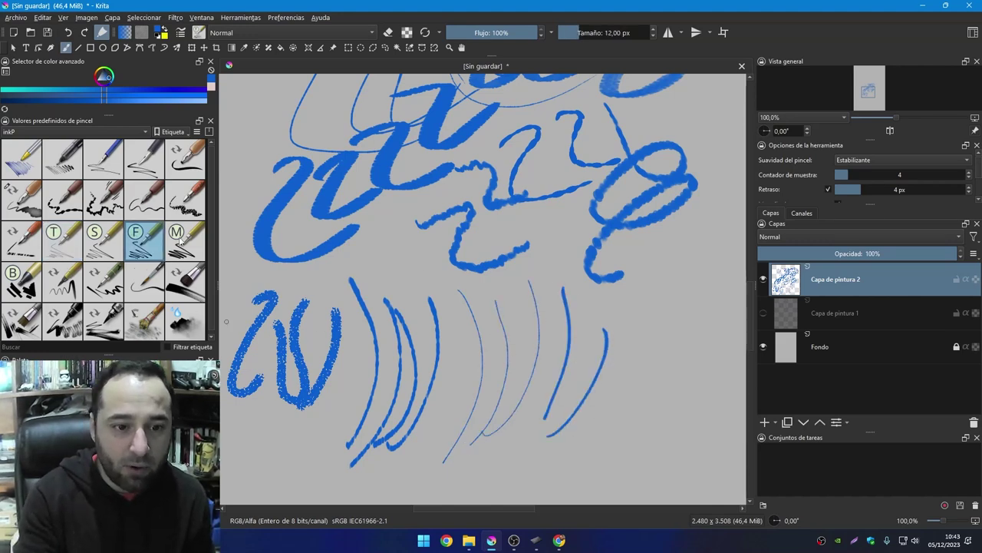
Try the 40 px and another ink preset with a blue stroke, then shift the drawing up
left_click(62, 284)
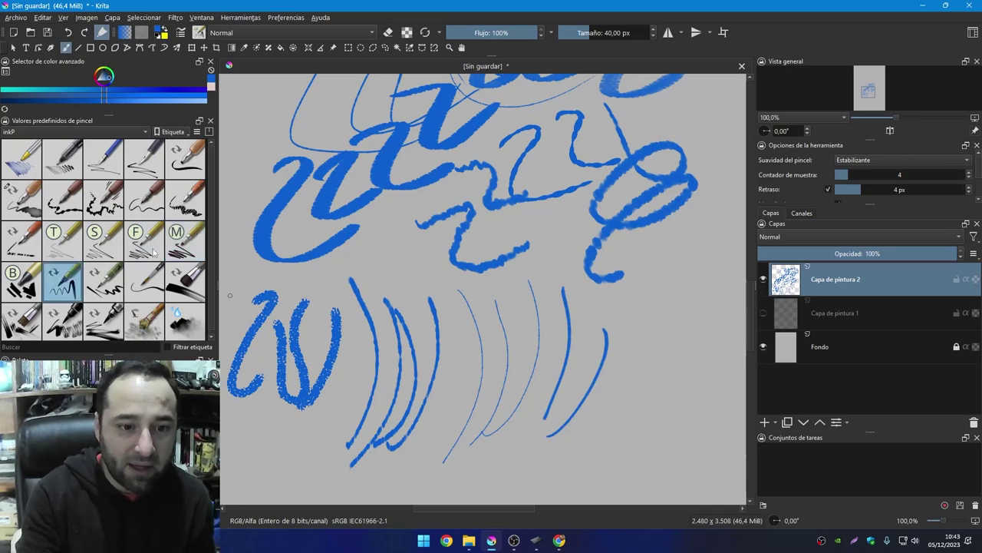
left_click(184, 241)
mouse_move(634, 309)
left_mouse_down()
mouse_move(591, 448)
mouse_move(606, 448)
left_mouse_up()
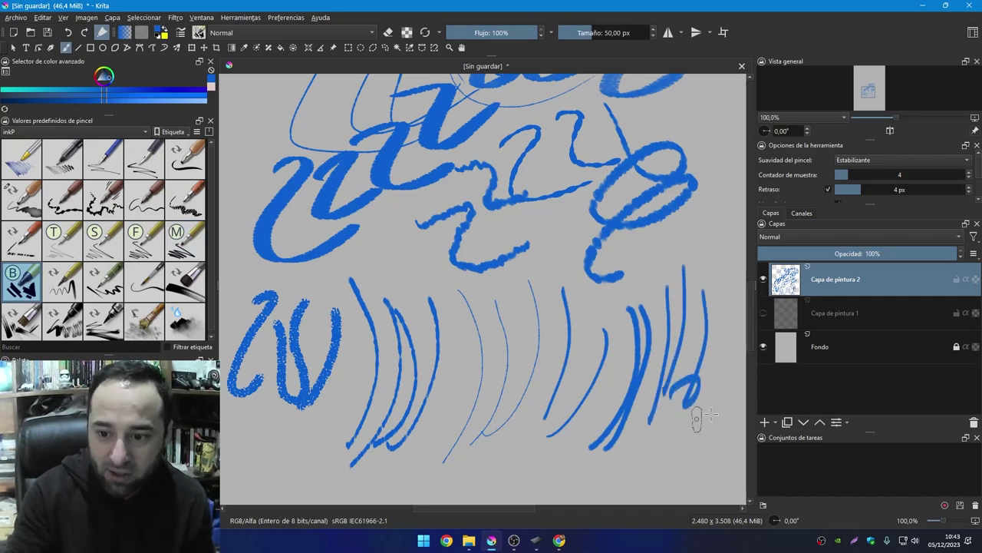
left_click_drag(390, 366, 513, 176)
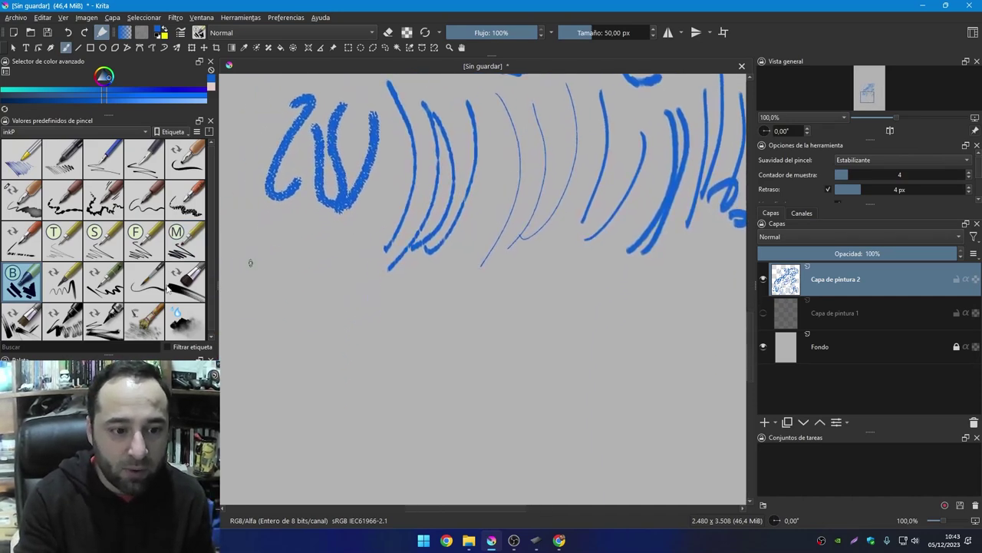
Test another inkP preset with a blue S-stroke, loops and a lower-right sweep
left_click(57, 283)
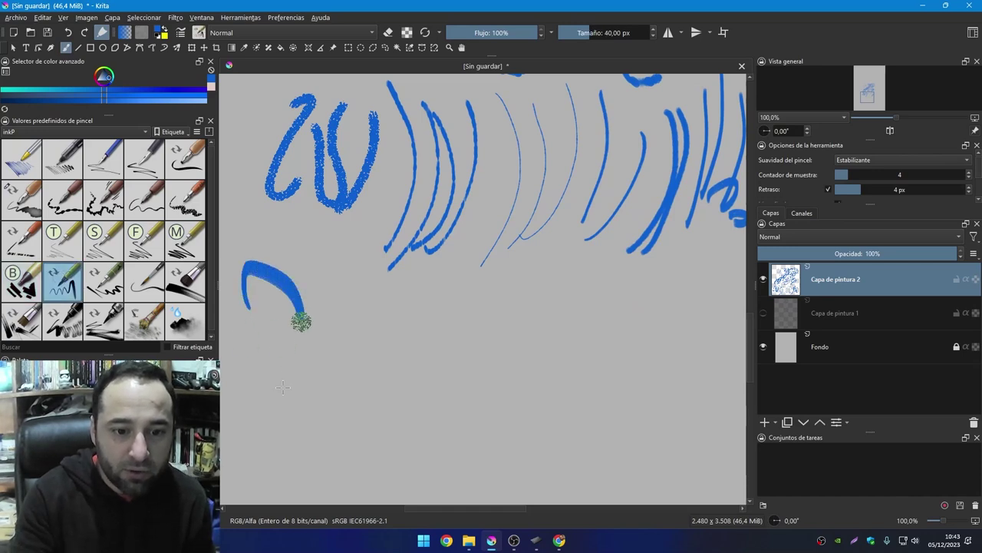
left_click_drag(291, 367, 370, 382)
left_click_drag(314, 281, 363, 372)
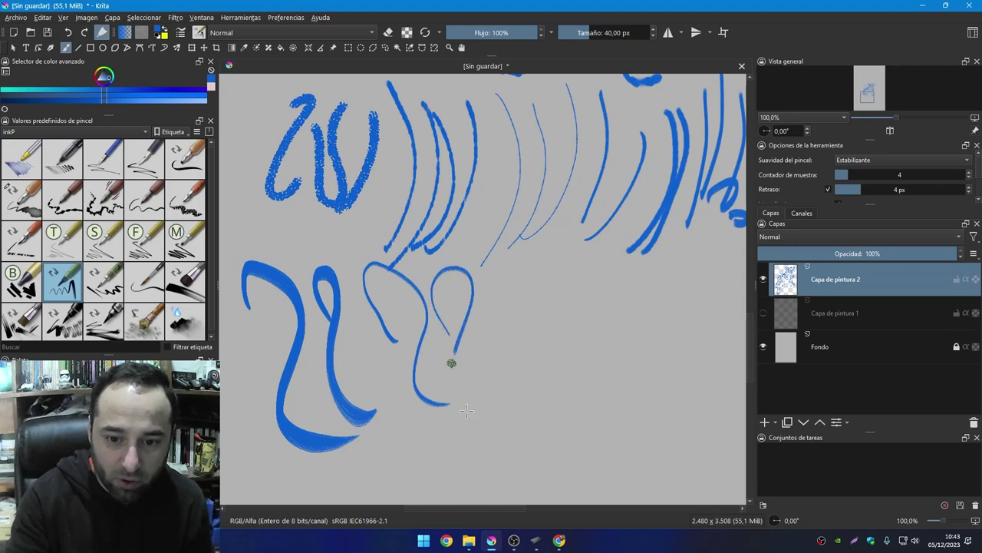
left_click_drag(532, 227, 652, 395)
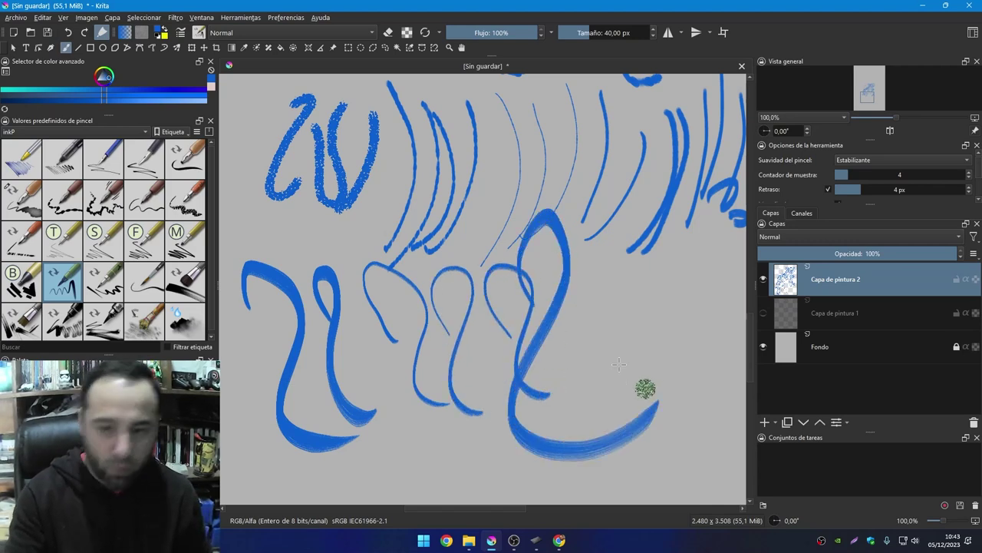
mouse_move(514, 234)
left_mouse_down()
mouse_move(543, 333)
mouse_move(687, 388)
left_mouse_up()
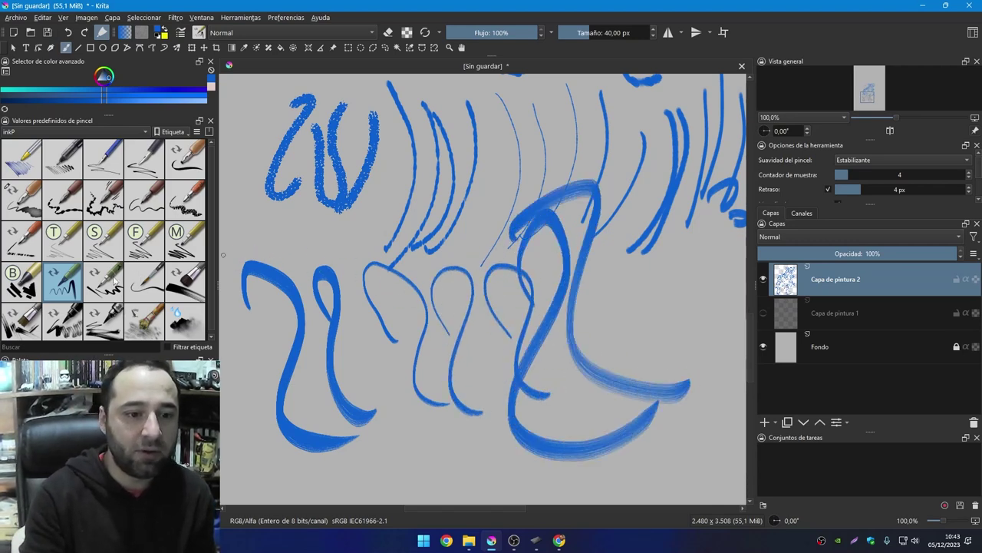
Switch to the next ink preset and draw two blue hook strokes
left_click(106, 281)
scroll(288, 276, "down", 5)
scroll(307, 215, "down", 2)
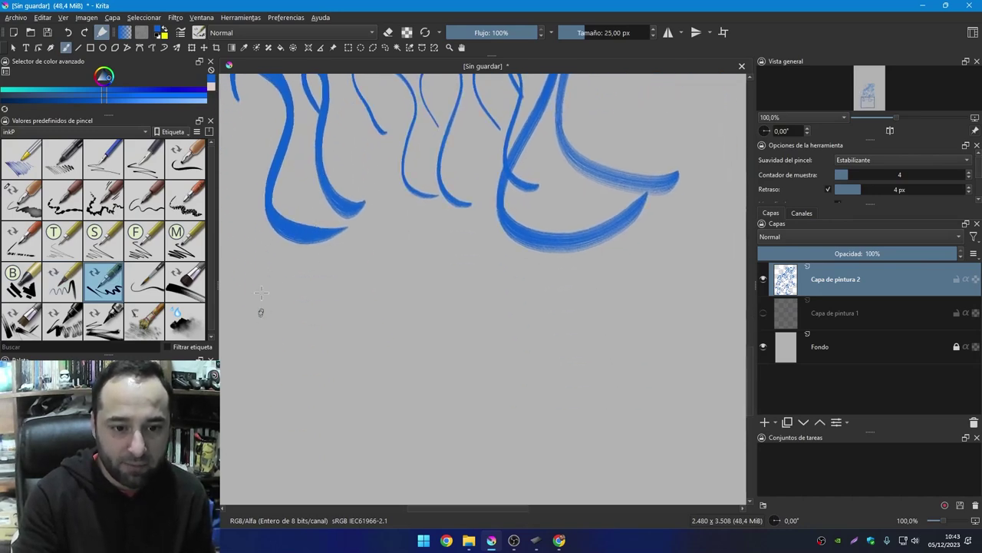
left_click_drag(265, 317, 345, 439)
left_click_drag(334, 325, 396, 441)
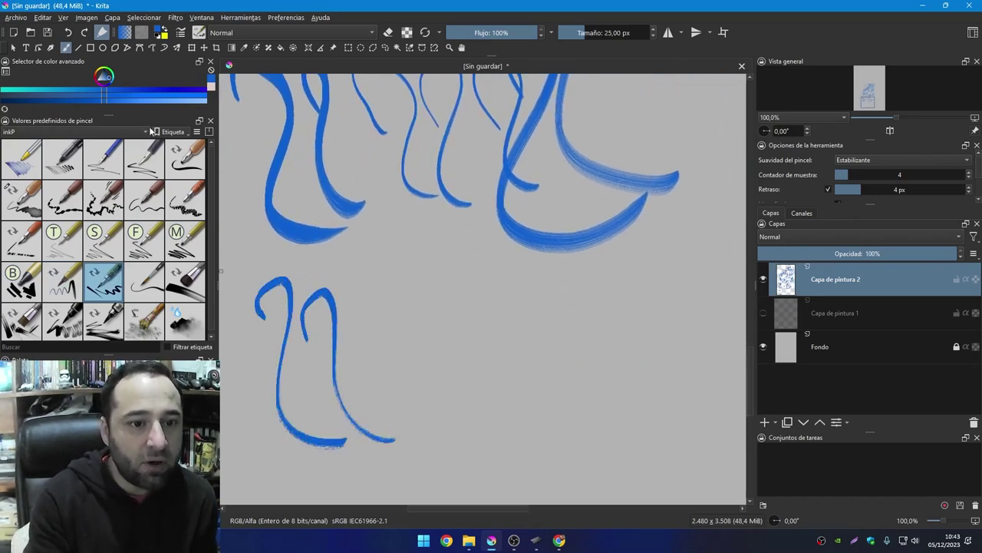
Show the brush presets as a detailed named list (Detalles)
left_click(197, 131)
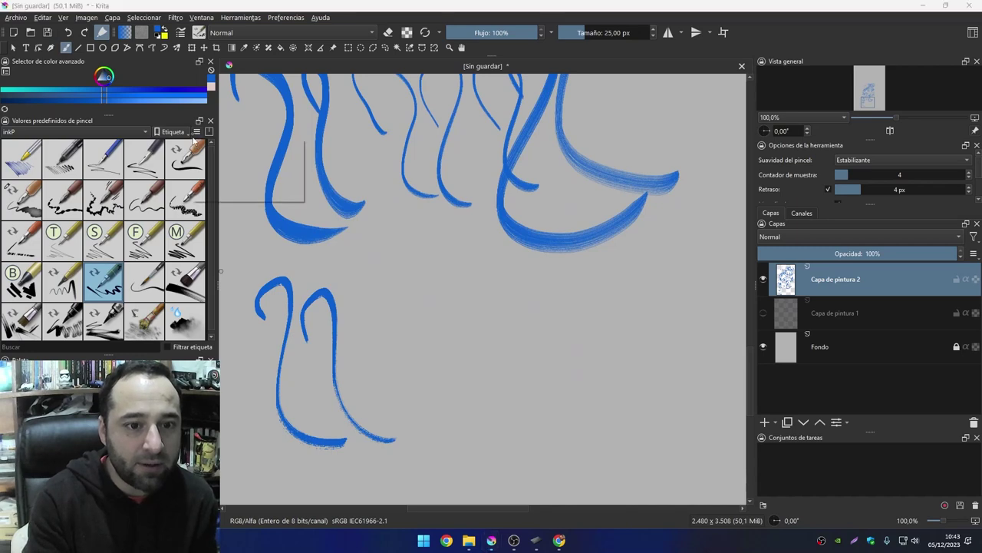
left_click(213, 171)
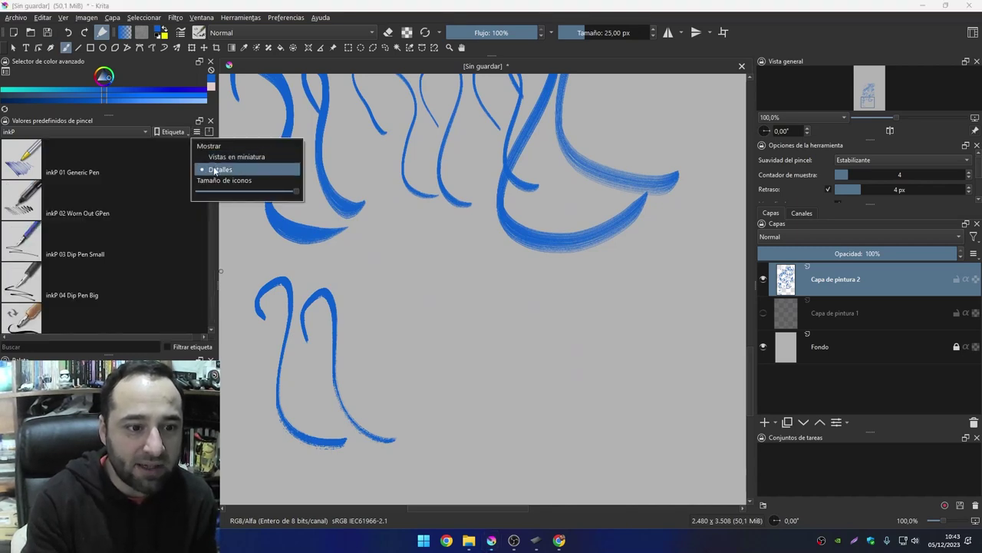
left_click(152, 114)
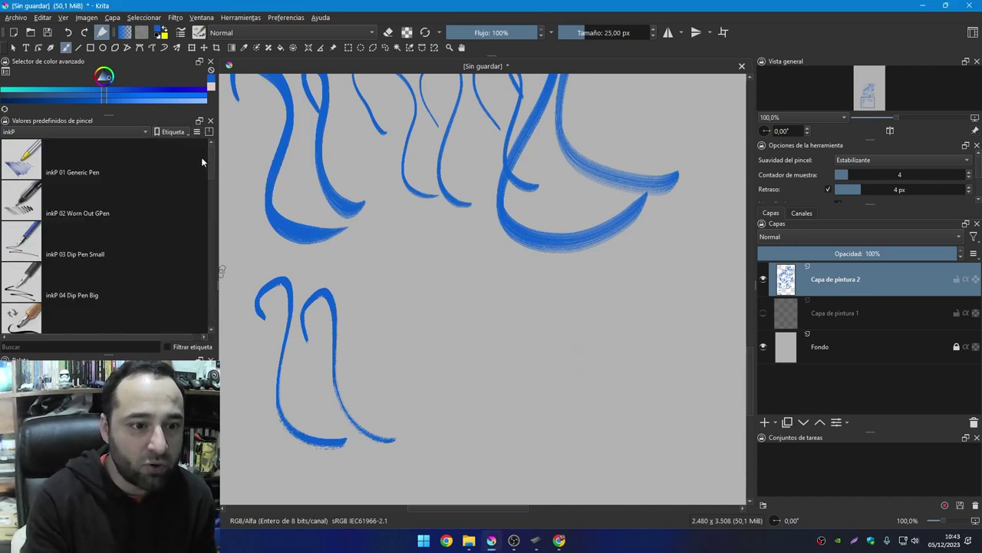
left_click_drag(208, 161, 212, 273)
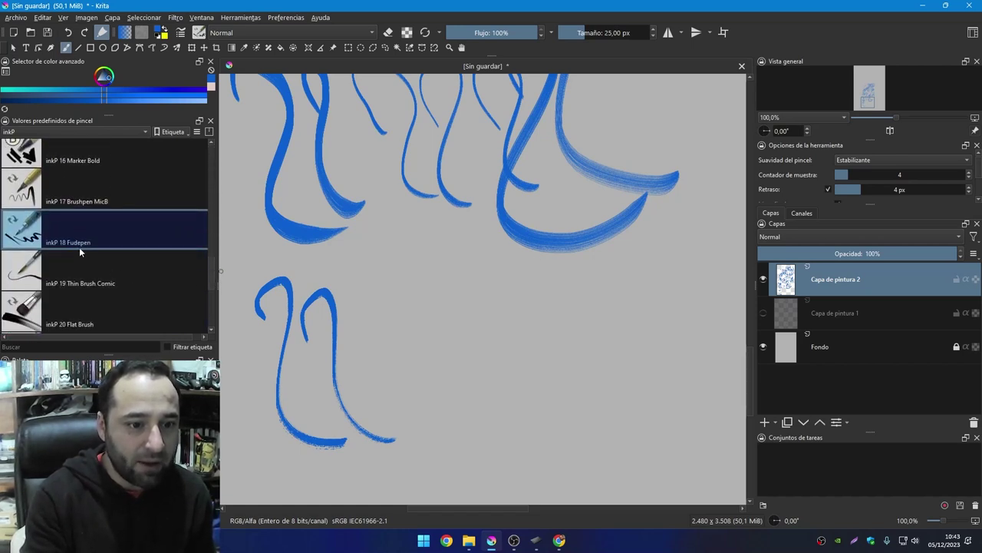
Paint thick blue curved, arched and looped strokes with inkP 19 Thin Brush Comic
left_click_drag(374, 289, 388, 378)
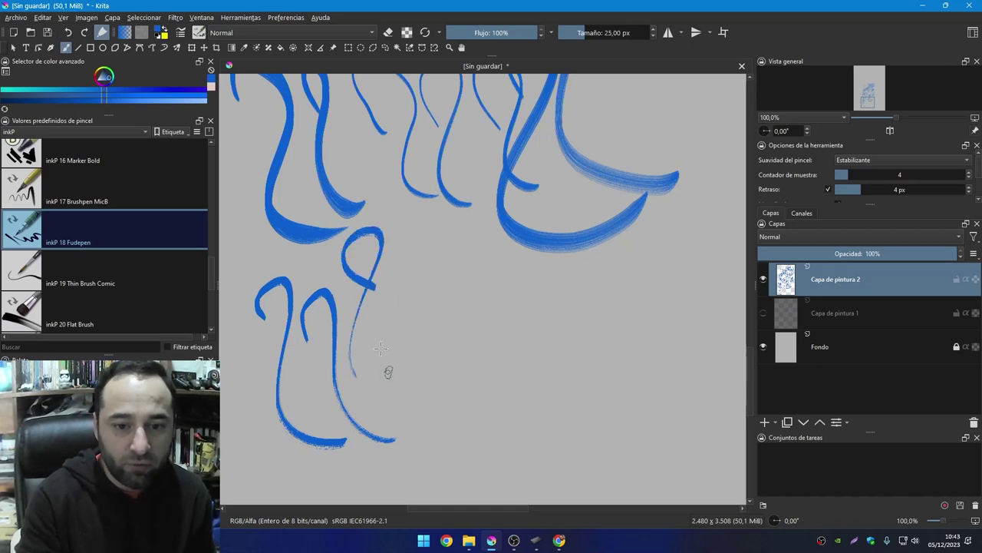
left_click(112, 271)
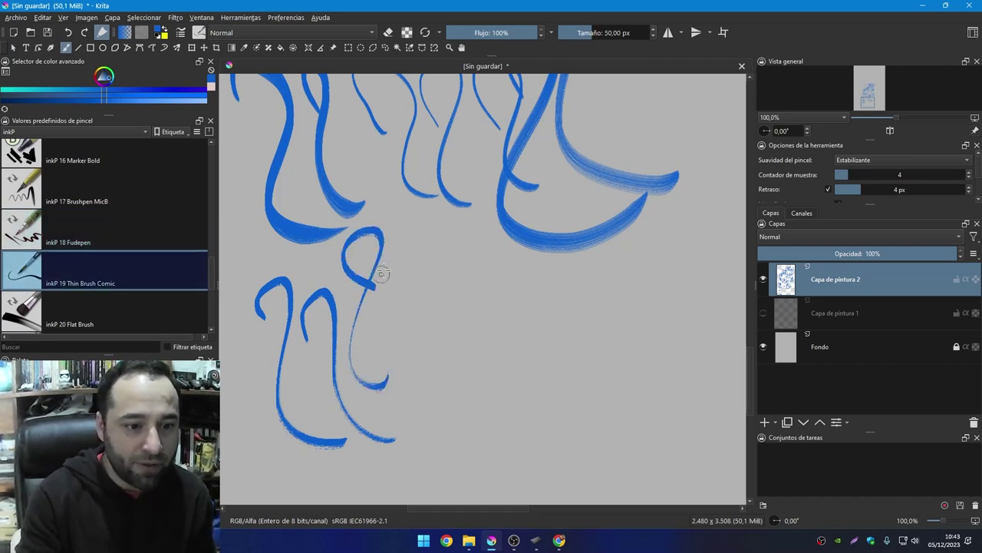
left_click_drag(412, 219, 445, 390)
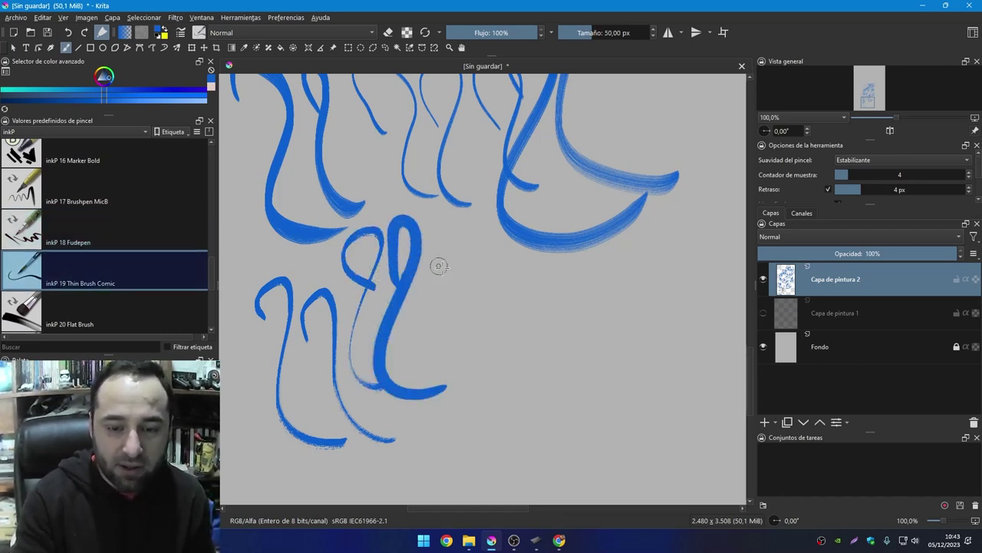
left_click_drag(443, 286, 568, 395)
left_click_drag(502, 253, 605, 373)
mouse_move(584, 240)
left_mouse_down()
mouse_move(576, 315)
mouse_move(634, 395)
left_mouse_up()
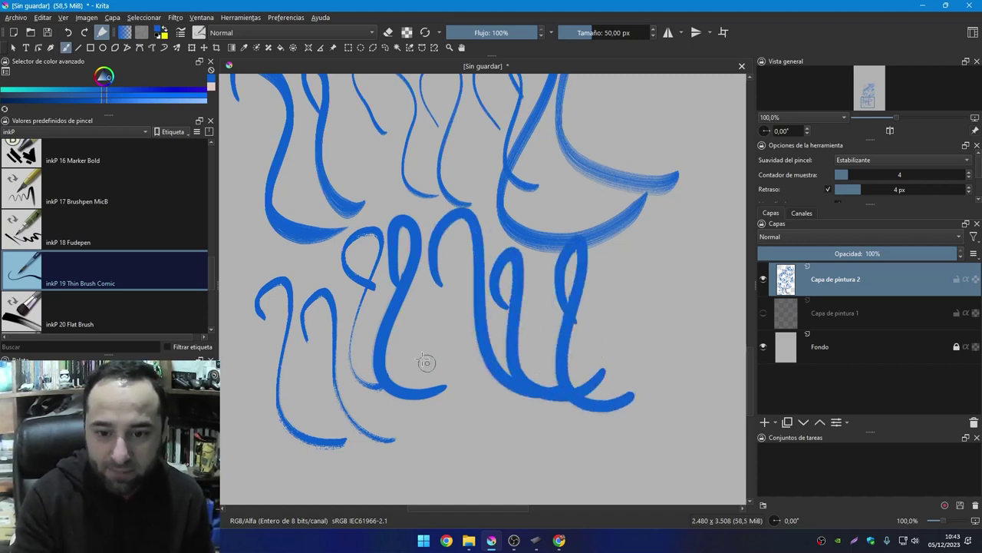
left_click_drag(410, 351, 466, 428)
Select inkP 20 Flat Brush and paint thick flat blue strokes
left_click(125, 315)
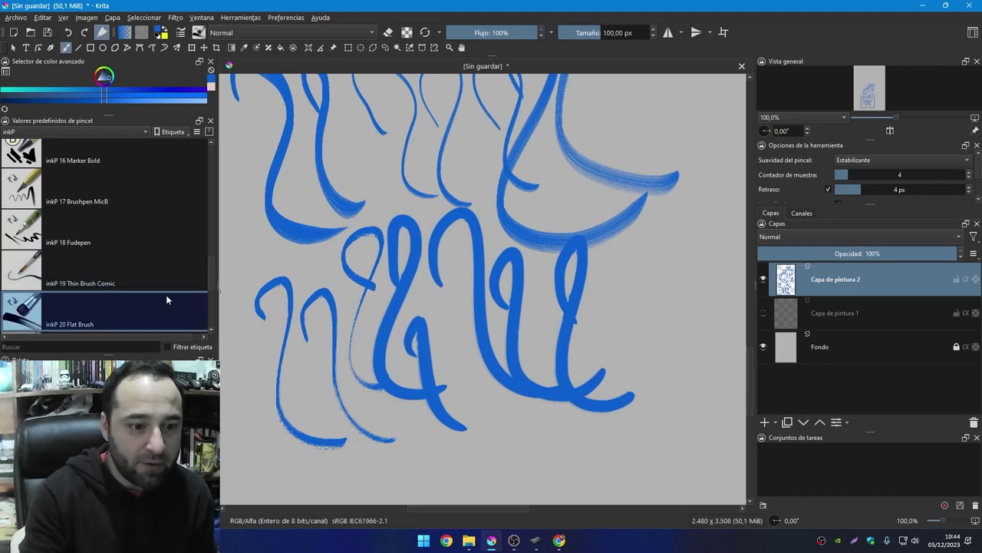
left_click(204, 273)
scroll(201, 284, "down", 2)
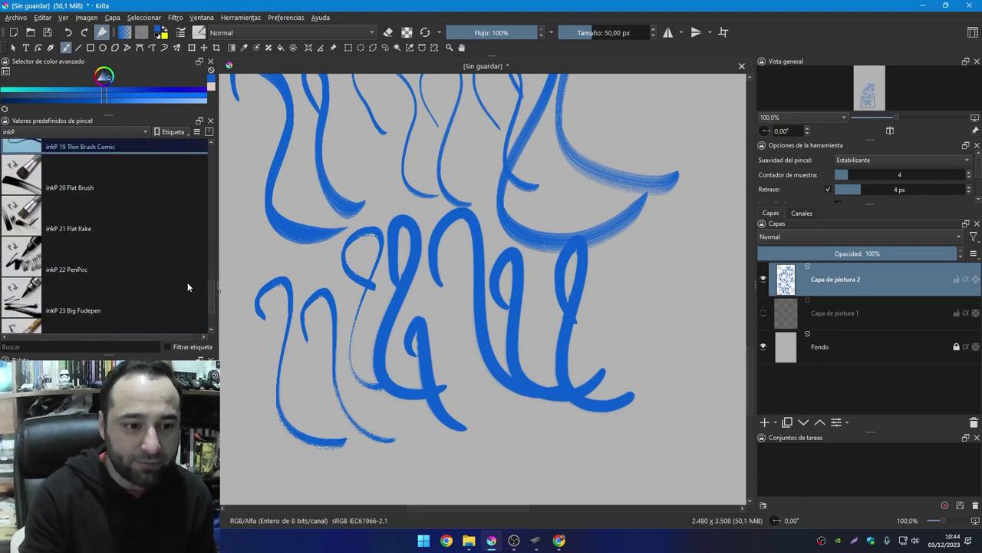
left_click(118, 202)
left_click_drag(526, 288, 387, 317)
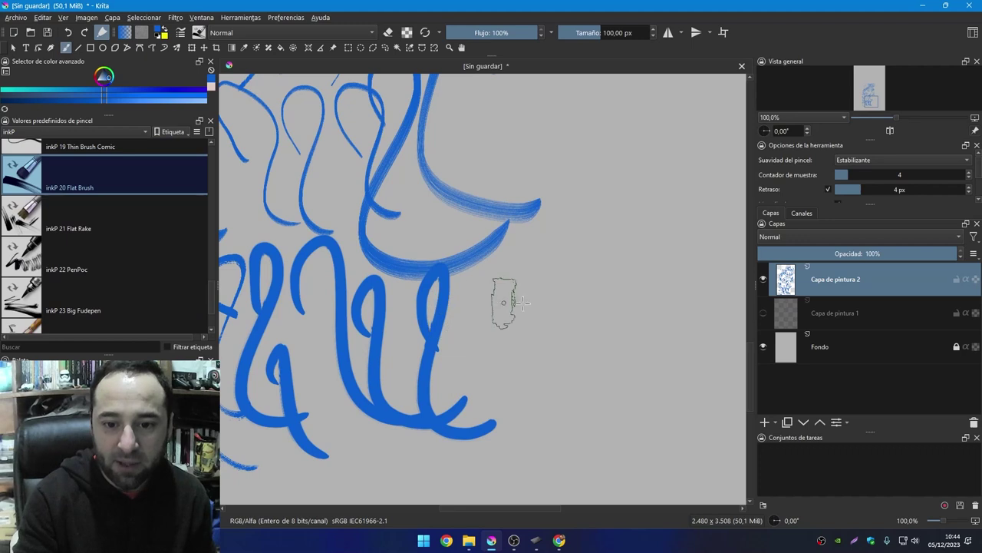
left_click_drag(467, 313, 601, 311)
Build a large blue character shape from flat brush strokes
left_click_drag(541, 227, 603, 265)
mouse_move(399, 272)
left_mouse_down()
mouse_move(518, 276)
mouse_move(484, 399)
left_mouse_up()
left_click_drag(453, 203, 533, 196)
left_click_drag(530, 245, 587, 334)
left_click_drag(541, 203, 637, 353)
left_click_drag(558, 150, 587, 127)
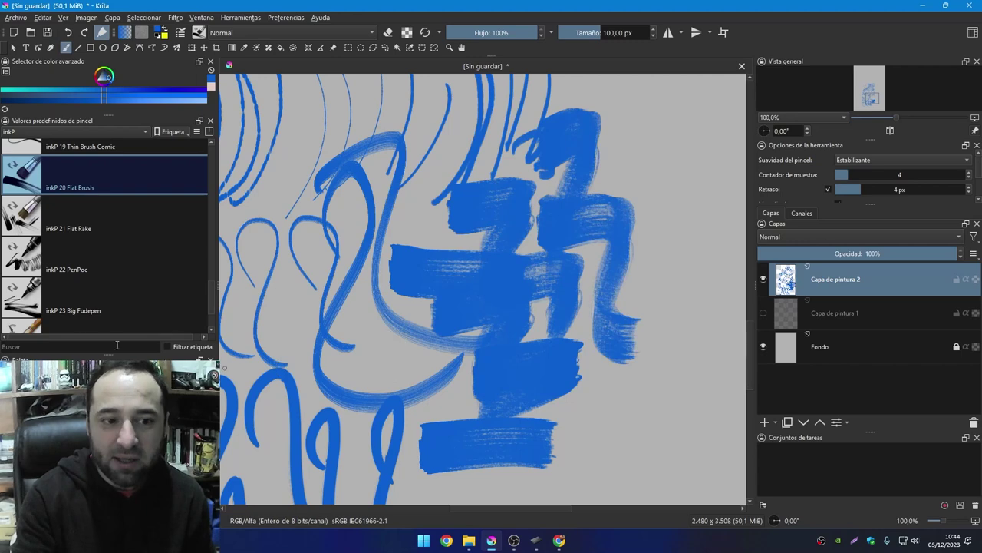
Paint small and thick blue rake strokes with inkP 21 Flat Rake
left_click(79, 228)
left_click_drag(614, 175, 484, 268)
mouse_move(449, 149)
left_mouse_down()
mouse_move(491, 123)
mouse_move(506, 246)
left_mouse_up()
left_click_drag(526, 142, 546, 242)
Swap the paint colour to orange and add orange rake strokes
key("x")
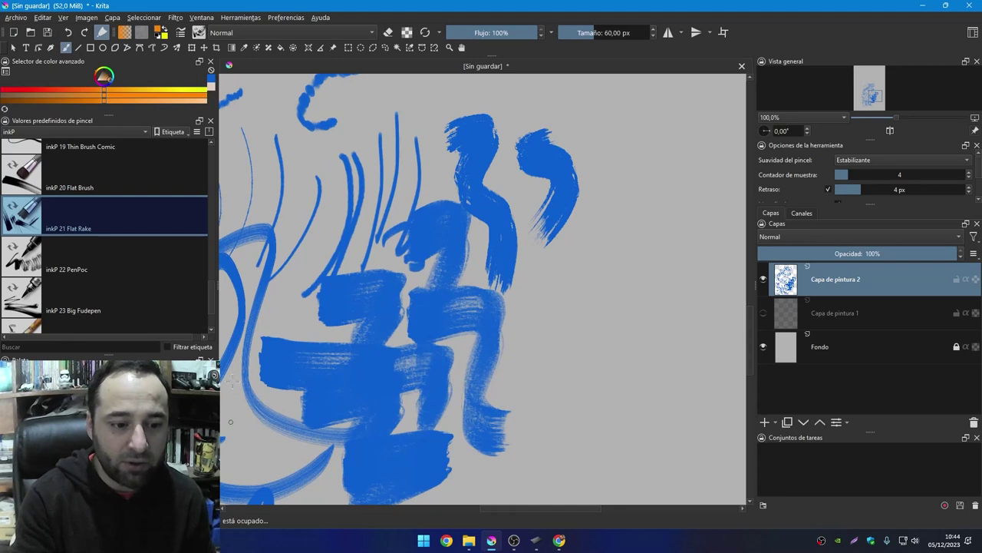
left_click_drag(587, 127, 607, 223)
left_click_drag(587, 226, 467, 384)
mouse_move(336, 137)
left_mouse_down()
mouse_move(310, 219)
mouse_move(346, 303)
mouse_move(388, 281)
left_mouse_up()
Draw thin orange zigzag and curved strokes with inkP 22 PenPoc
left_click(67, 261)
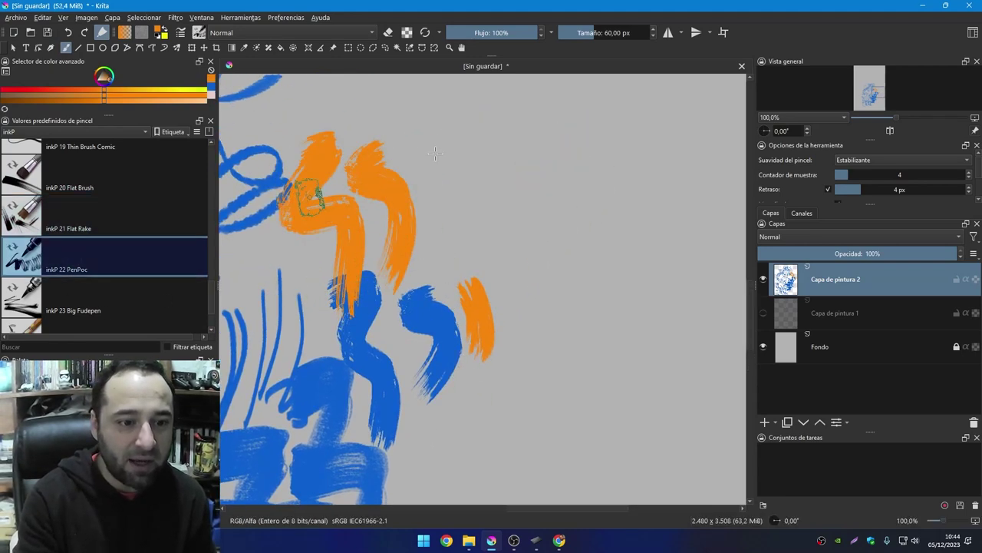
left_click_drag(437, 117, 480, 265)
left_click_drag(491, 137, 514, 276)
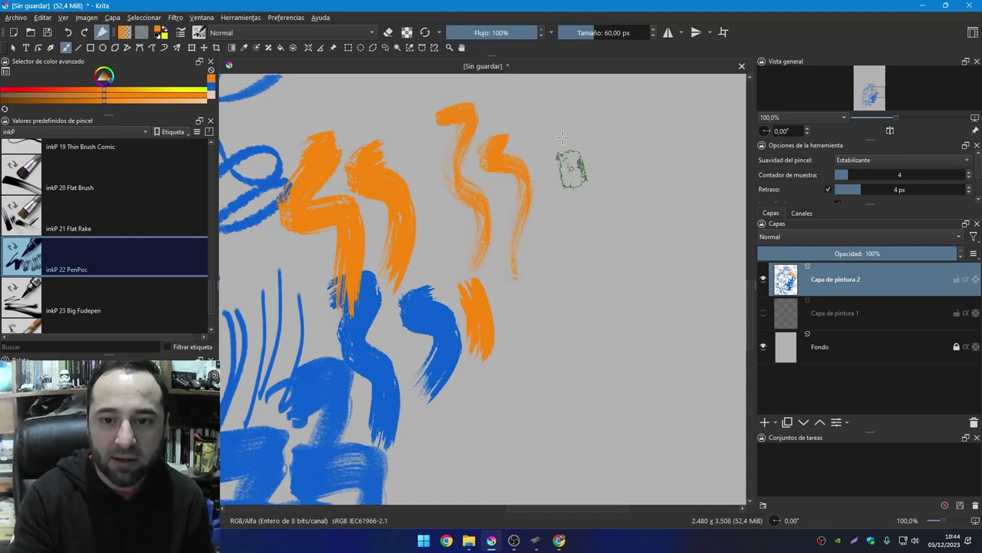
left_click_drag(530, 131, 542, 277)
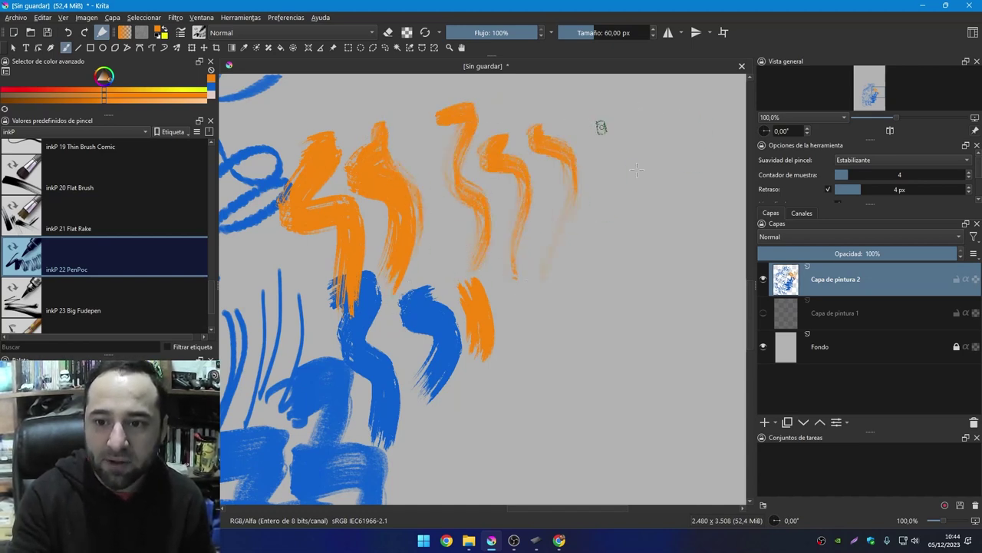
left_click_drag(597, 123, 583, 284)
left_click_drag(656, 96, 595, 296)
left_click_drag(571, 111, 529, 284)
left_click_drag(567, 220, 515, 369)
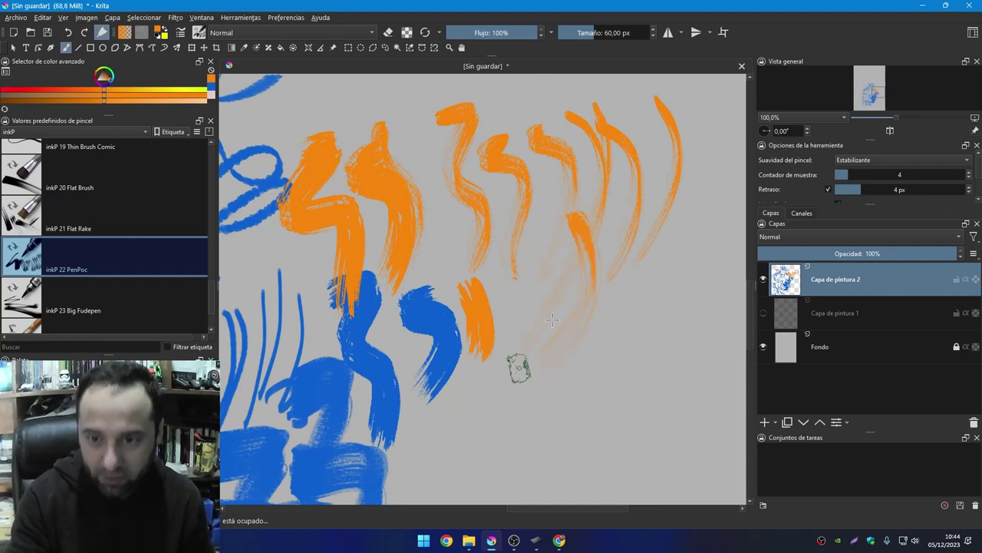
left_click_drag(530, 192, 533, 336)
left_click_drag(572, 250, 518, 373)
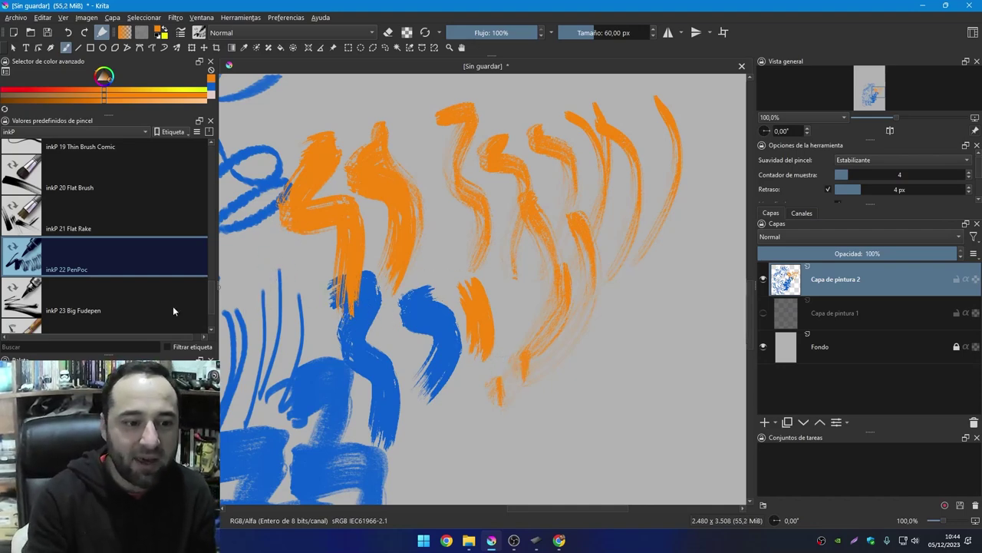
Paint broad tapered orange strokes curving down-left with inkP 23 Big Fudepen
left_click(146, 300)
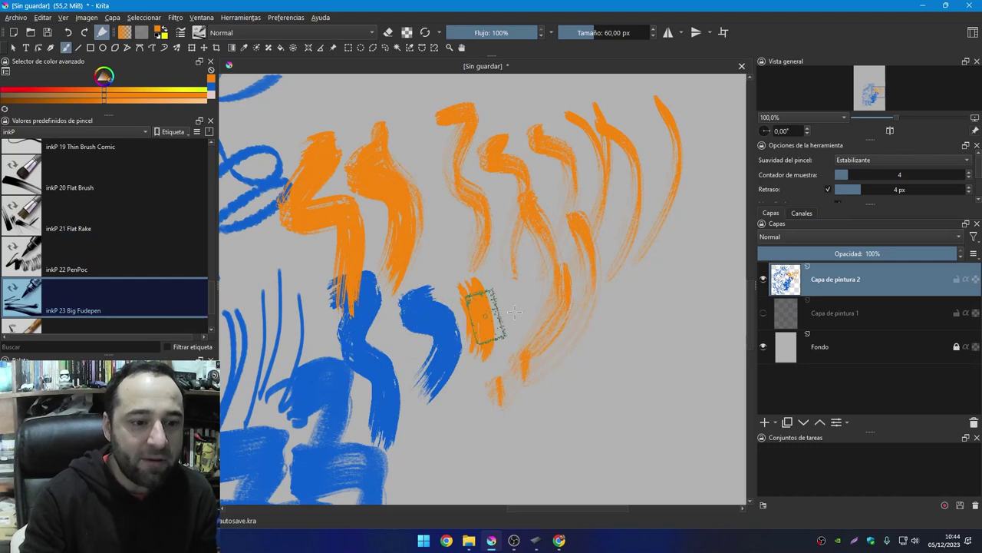
left_click_drag(621, 261, 570, 398)
left_click_drag(654, 284, 570, 399)
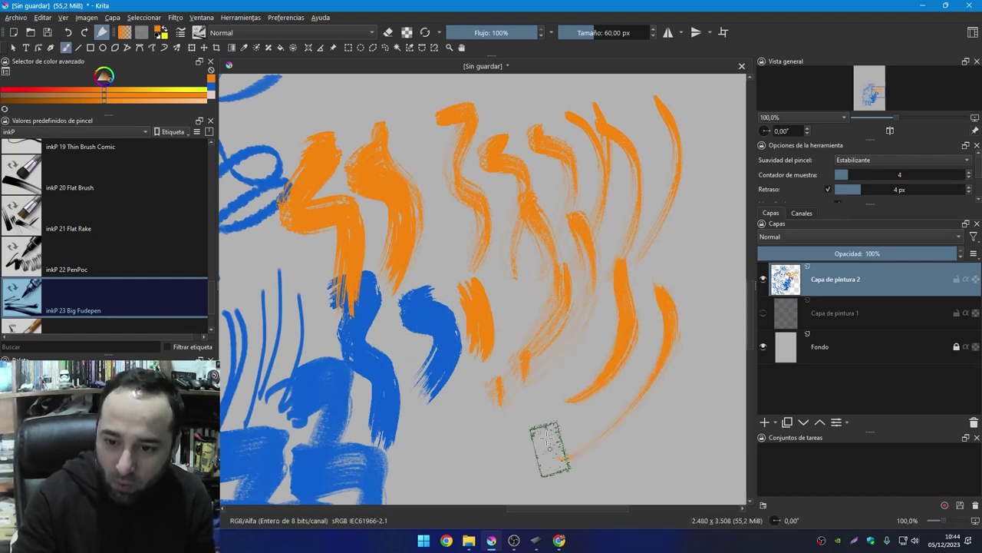
left_click_drag(568, 343, 571, 456)
left_click_drag(528, 352, 554, 497)
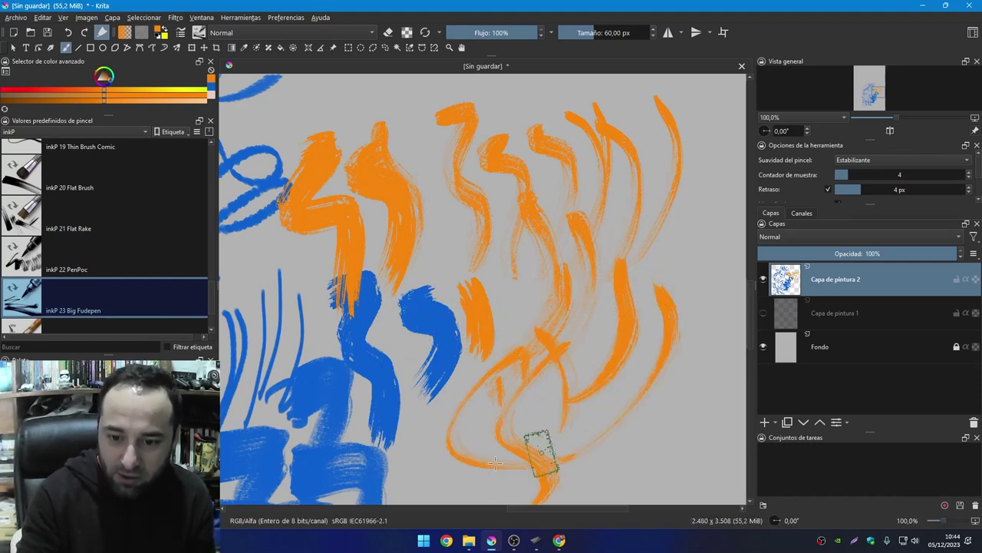
left_click_drag(570, 361, 385, 200)
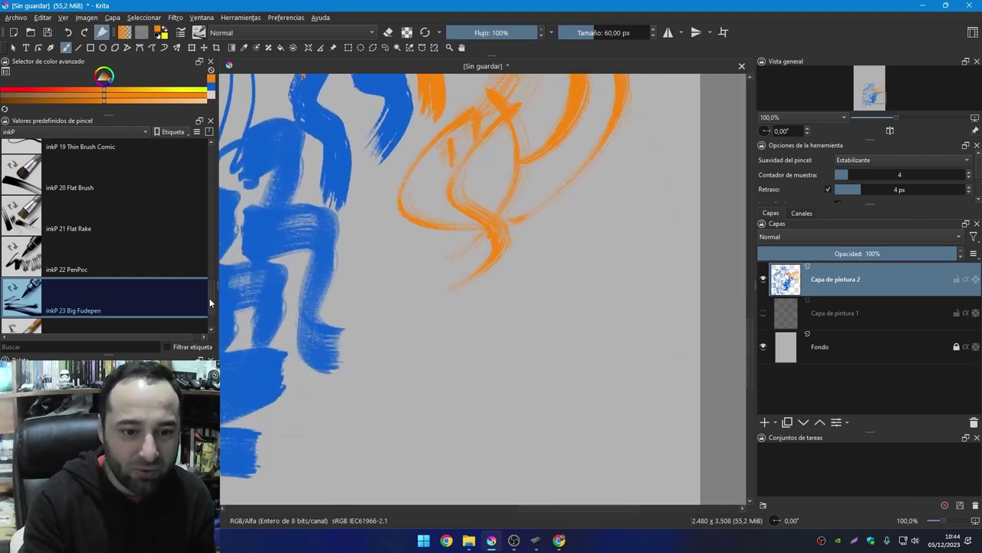
scroll(207, 299, "down", 2)
left_click(124, 290)
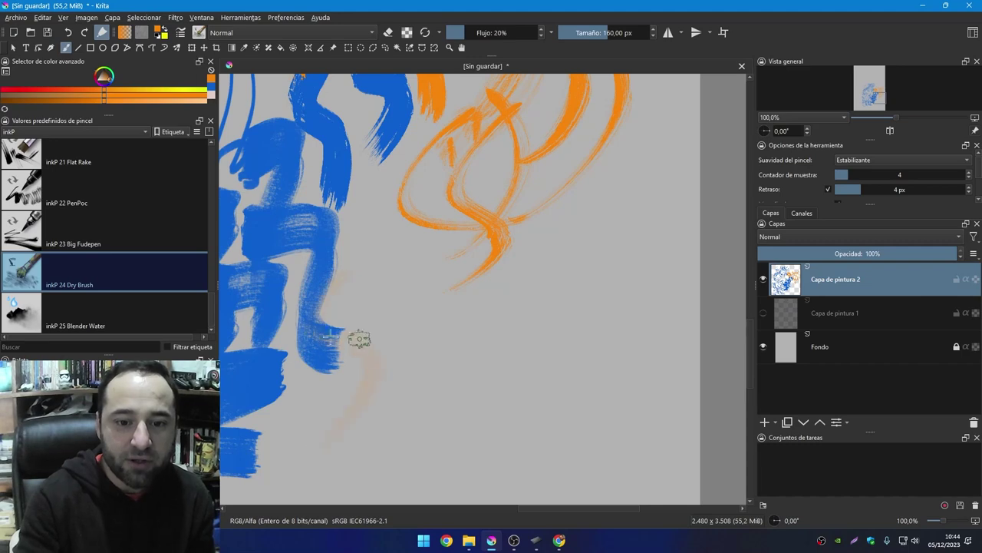
Bring the orange swirl into view and select inkP 25 Blender Water
left_click_drag(359, 338, 522, 248)
left_click_drag(453, 220, 435, 284)
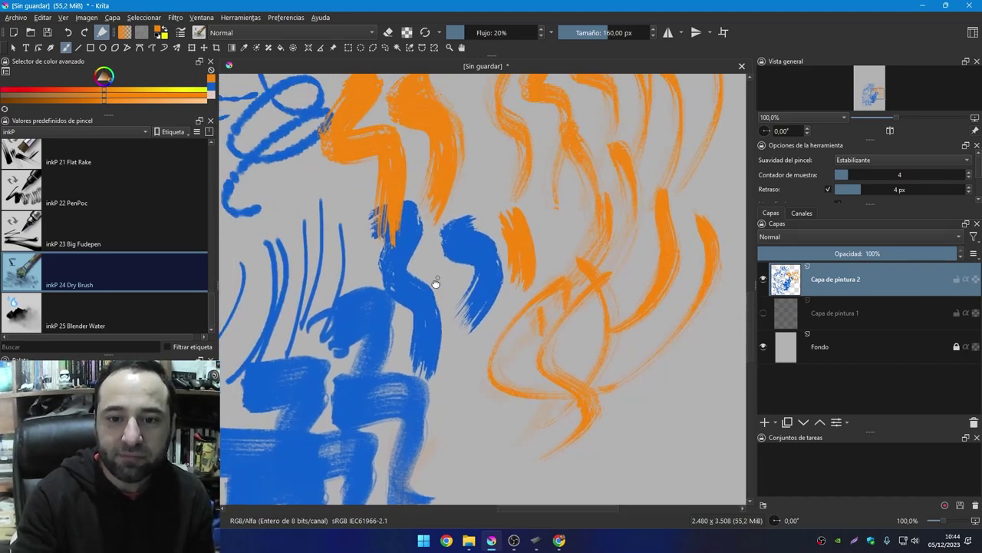
mouse_move(475, 182)
left_mouse_down()
mouse_move(482, 263)
mouse_move(509, 205)
left_mouse_up()
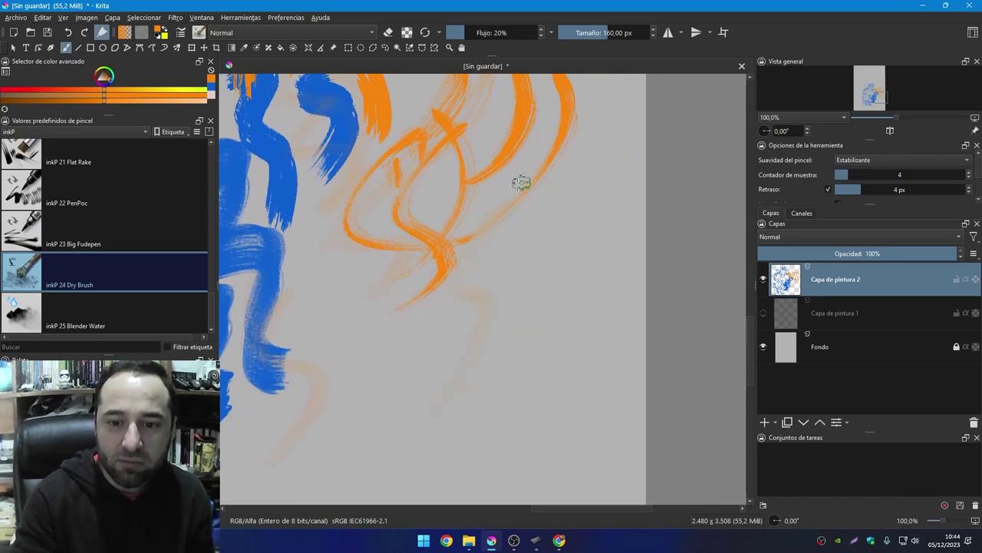
left_click(79, 327)
Smudge the blue and orange strokes into a soft haze, then hide Capa de pintura 2
mouse_move(354, 259)
left_mouse_down()
mouse_move(458, 271)
mouse_move(435, 386)
left_mouse_up()
mouse_move(408, 307)
left_mouse_down()
mouse_move(399, 322)
mouse_move(520, 206)
mouse_move(459, 247)
mouse_move(428, 350)
left_mouse_up()
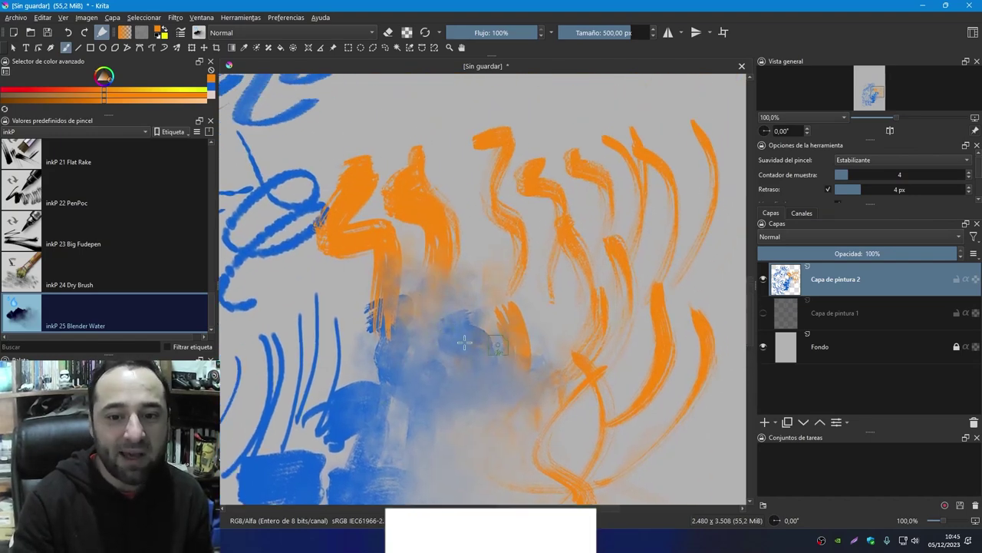
mouse_move(491, 230)
left_mouse_down()
mouse_move(432, 254)
mouse_move(531, 277)
left_mouse_up()
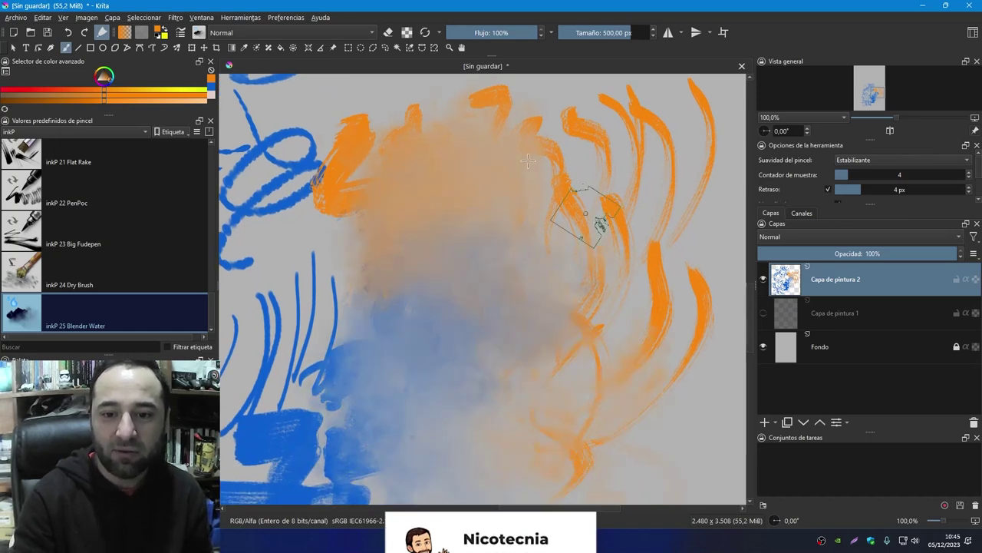
mouse_move(511, 164)
left_mouse_down()
mouse_move(492, 412)
mouse_move(484, 199)
left_mouse_up()
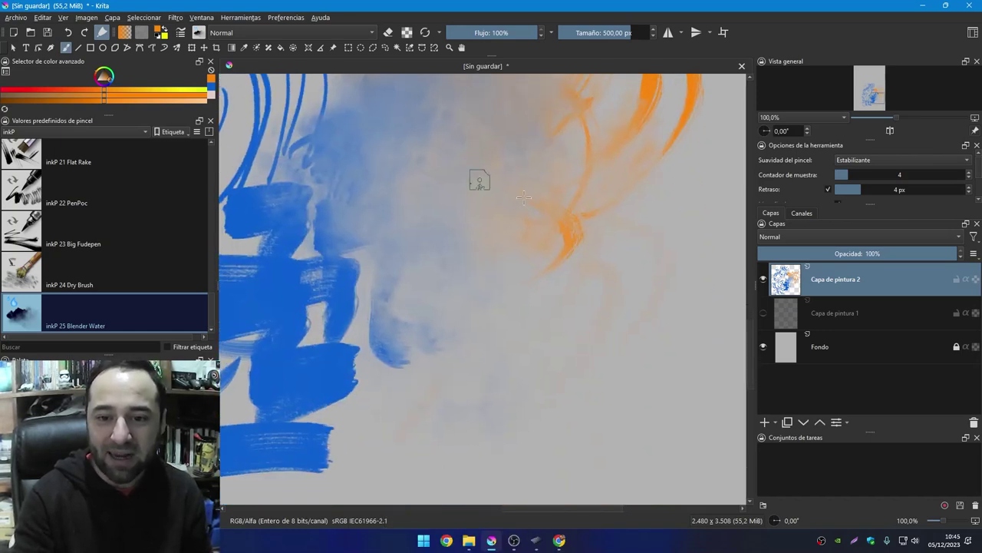
left_click_drag(384, 383, 307, 231)
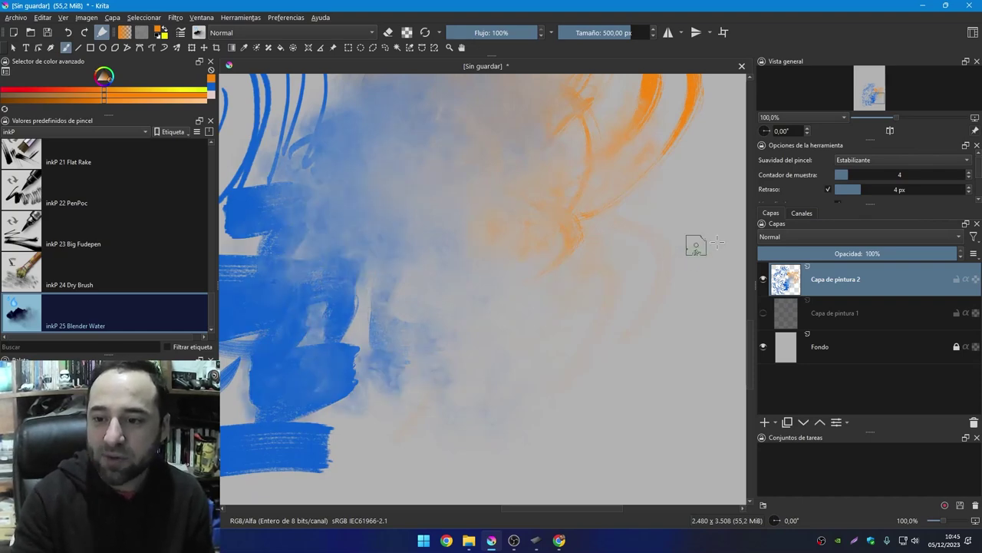
left_click(763, 279)
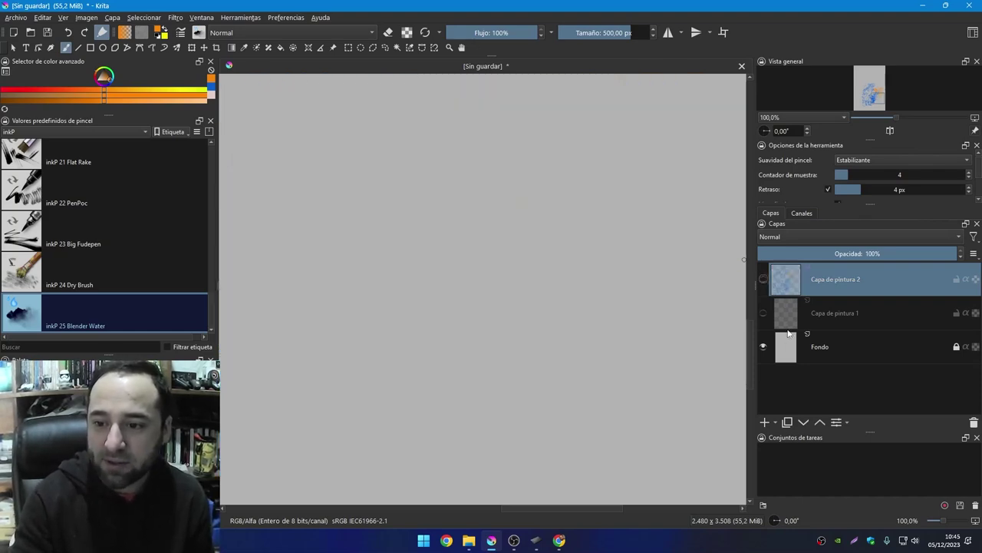
Add a new paint layer, show the inkT tag and spray orange with inkT 01 Texture Powder
left_click(766, 423)
left_click(98, 132)
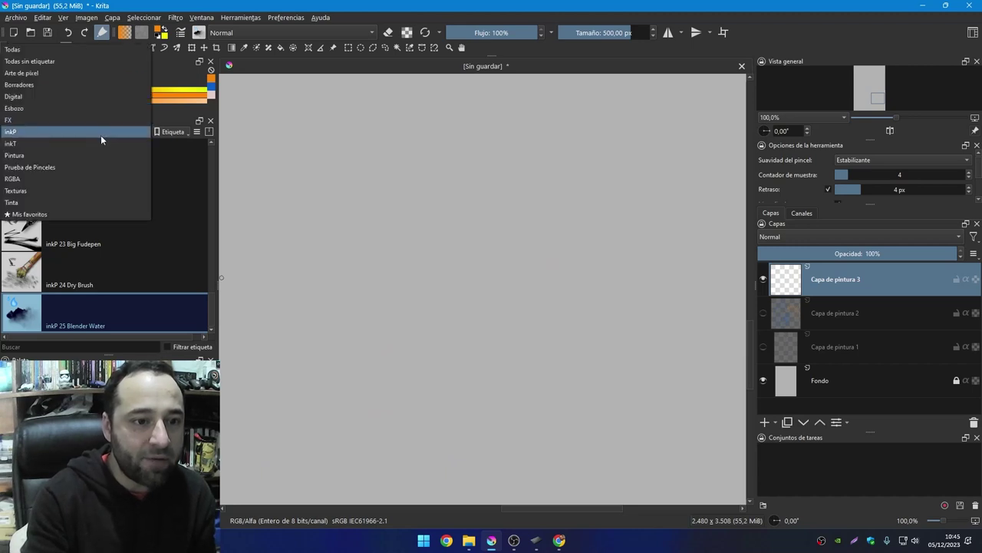
left_click(91, 141)
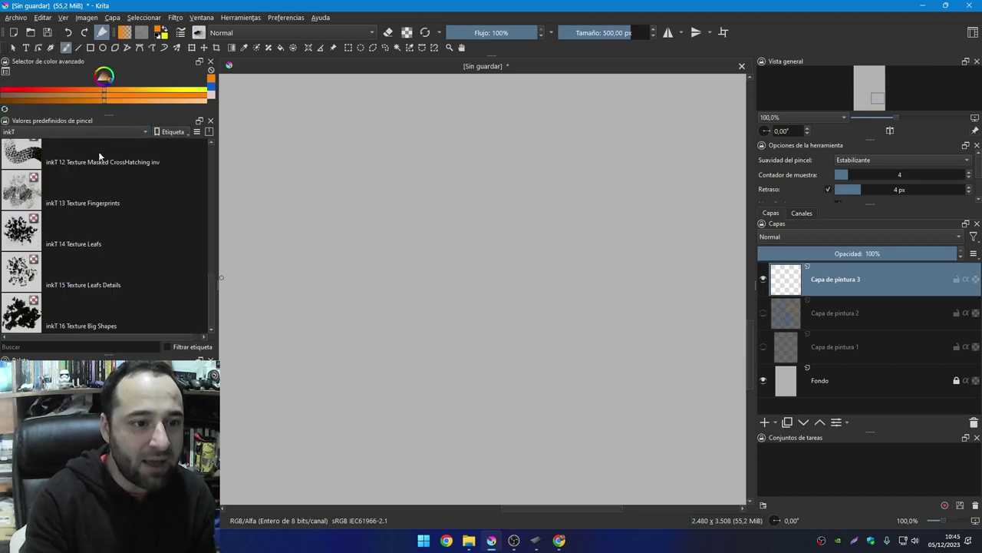
left_click_drag(213, 275, 200, 159)
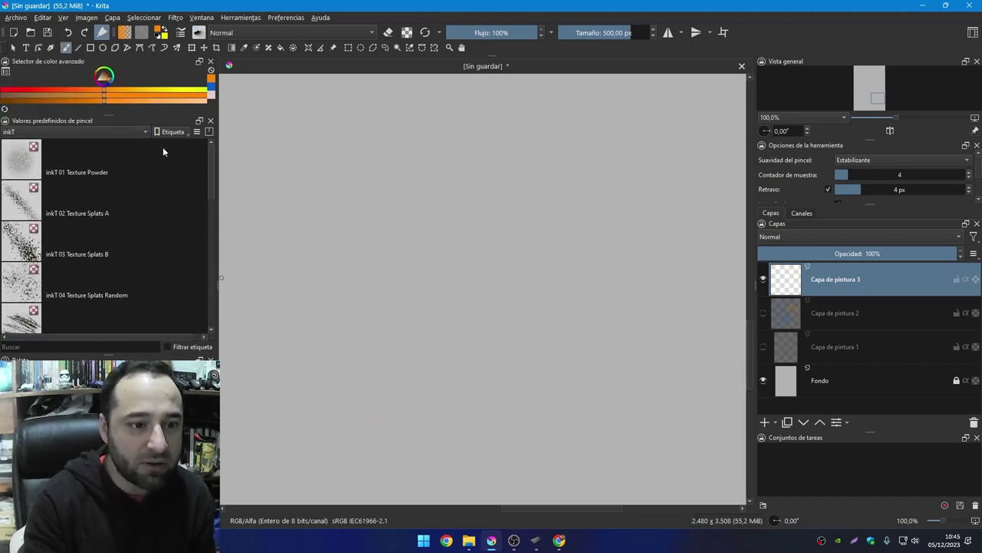
left_click(142, 152)
mouse_move(307, 197)
left_mouse_down()
mouse_move(457, 201)
mouse_move(388, 222)
left_mouse_up()
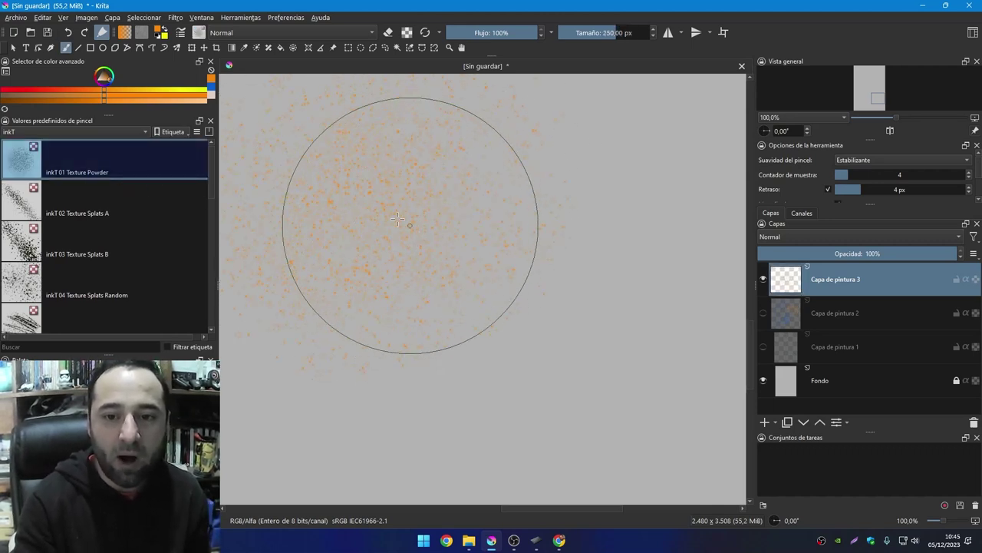
Zoom out, spray more powder, and paint large orange splats with inkT 02 Texture Splats A
scroll(433, 295, "down", 2)
left_click_drag(369, 263, 533, 336)
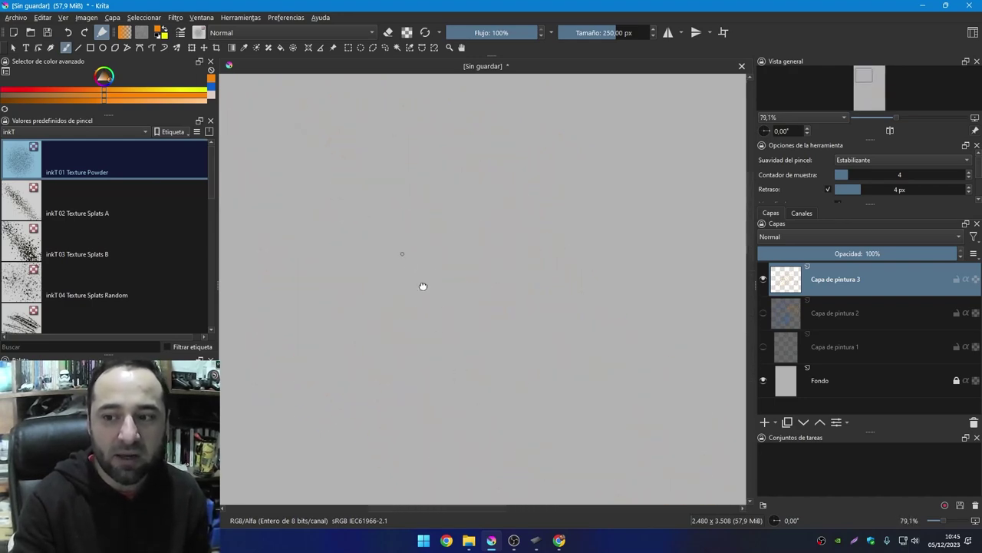
mouse_move(352, 251)
left_mouse_down()
mouse_move(373, 263)
mouse_move(412, 186)
mouse_move(373, 241)
mouse_move(311, 224)
left_mouse_up()
left_click(90, 215)
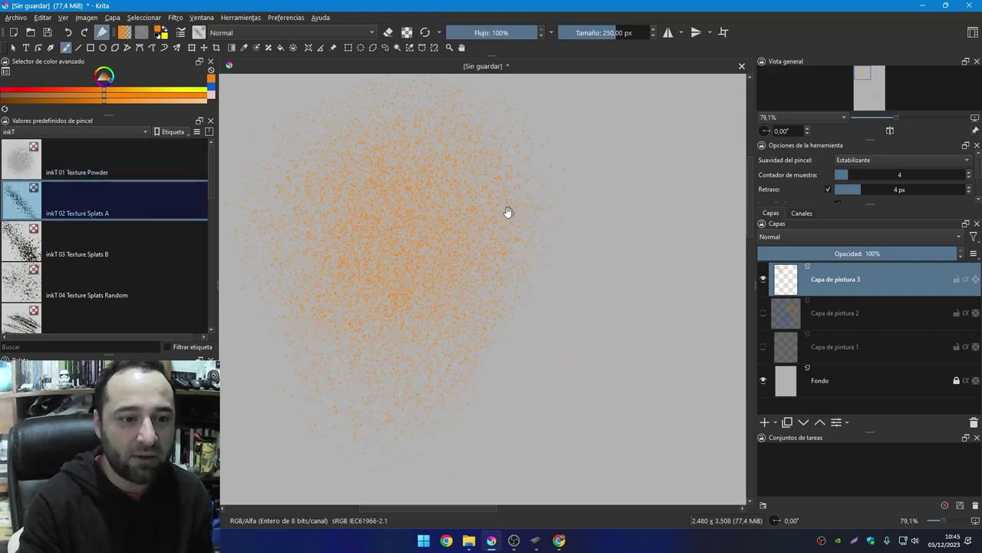
left_click_drag(507, 212, 351, 235)
mouse_move(445, 222)
left_mouse_down()
mouse_move(461, 337)
mouse_move(577, 345)
left_mouse_up()
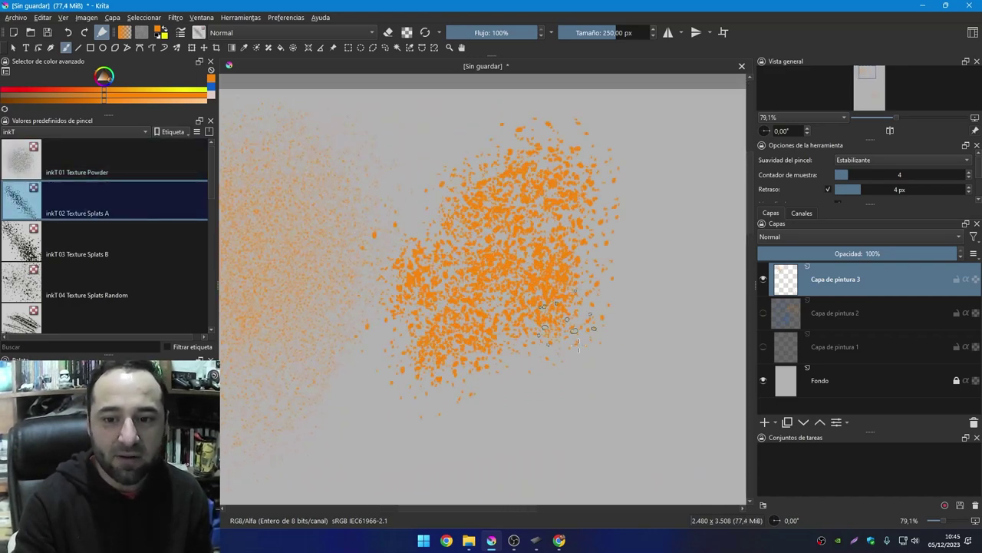
left_click_drag(401, 329, 558, 182)
Try Texture Splats B and inkT 04 Texture Splats Random, undoing the last splats
key("Down")
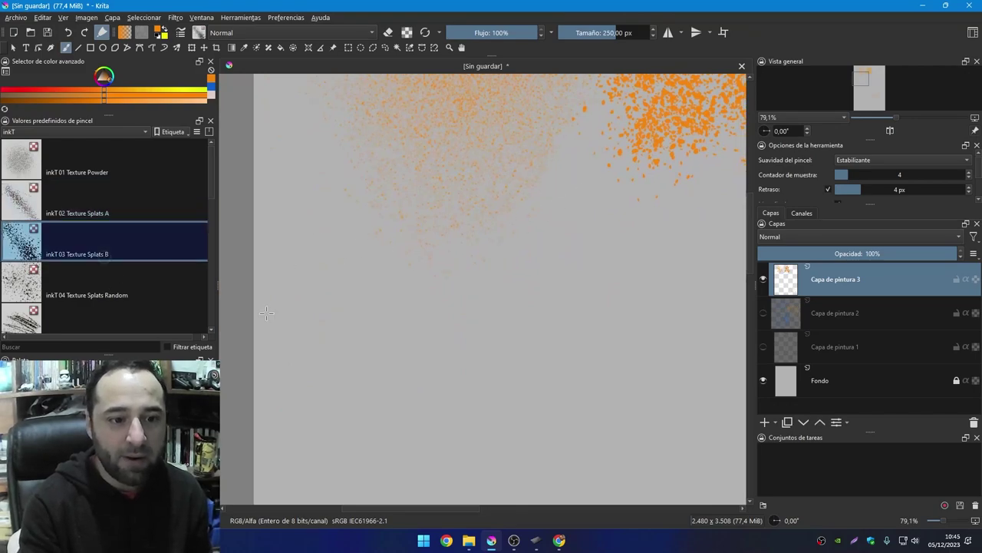
mouse_move(360, 298)
left_mouse_down()
mouse_move(407, 330)
mouse_move(322, 331)
left_mouse_up()
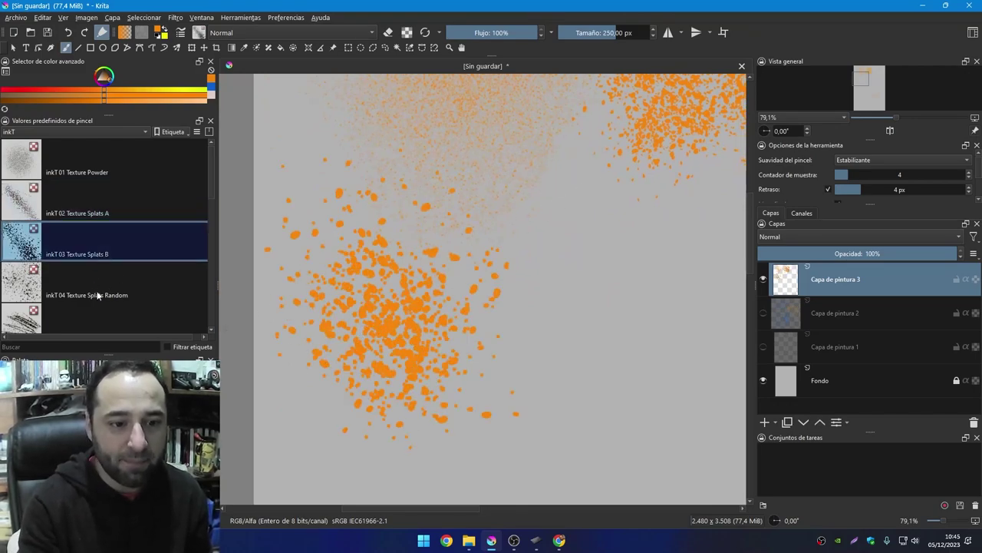
left_click(98, 295)
mouse_move(533, 318)
left_mouse_down()
mouse_move(364, 288)
mouse_move(471, 318)
mouse_move(491, 350)
left_mouse_up()
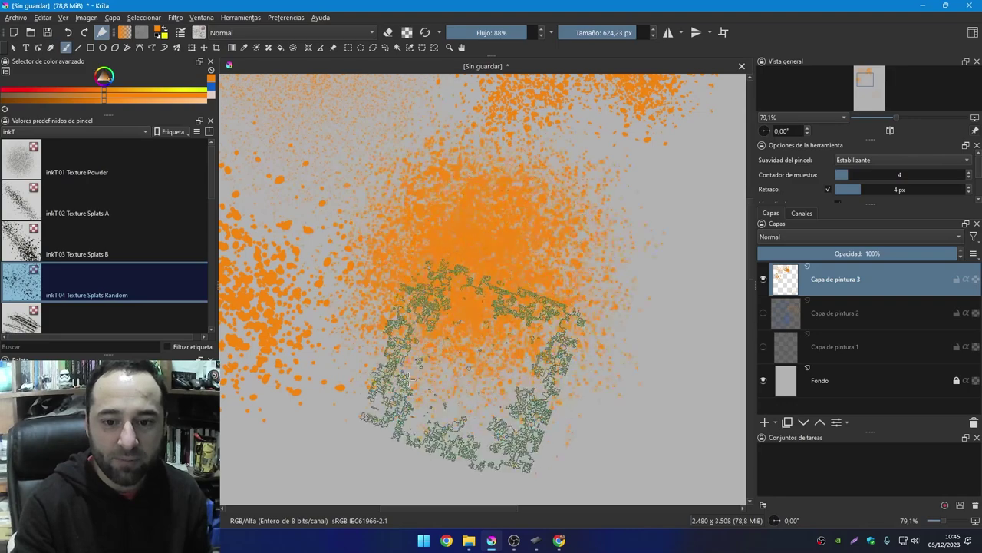
key("ctrl+z")
key("ctrl+z")
key("ctrl+z")
key("ctrl+z")
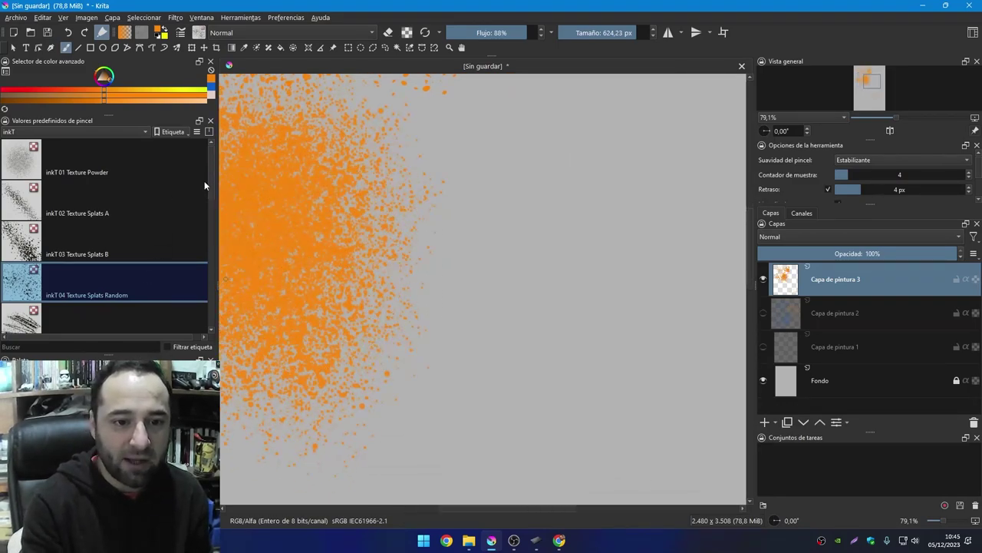
scroll(213, 185, "down", 2)
Paint orange grungy dots and a looping grungy-lines stroke with inkT 06 and 07
left_click(130, 184)
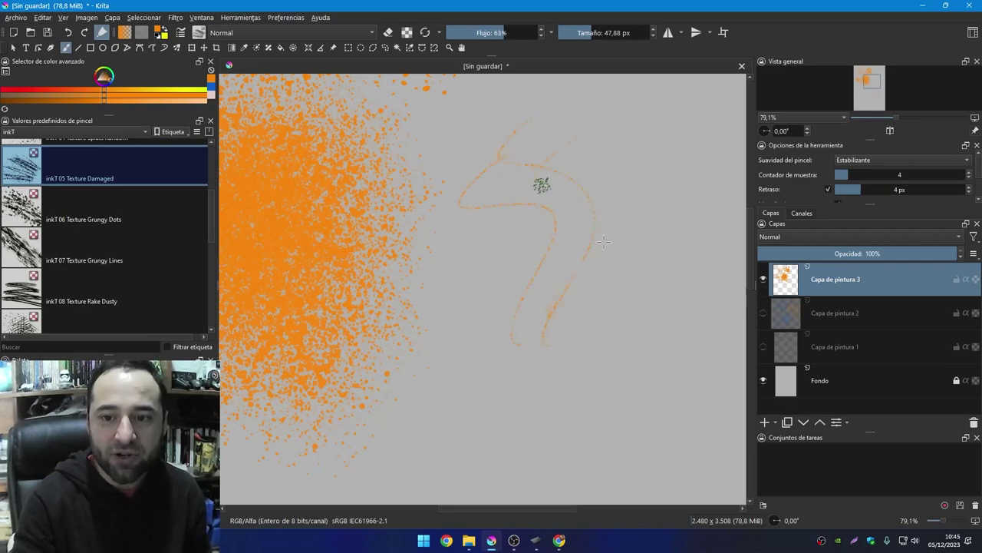
left_click(86, 220)
left_click_drag(362, 340, 561, 208)
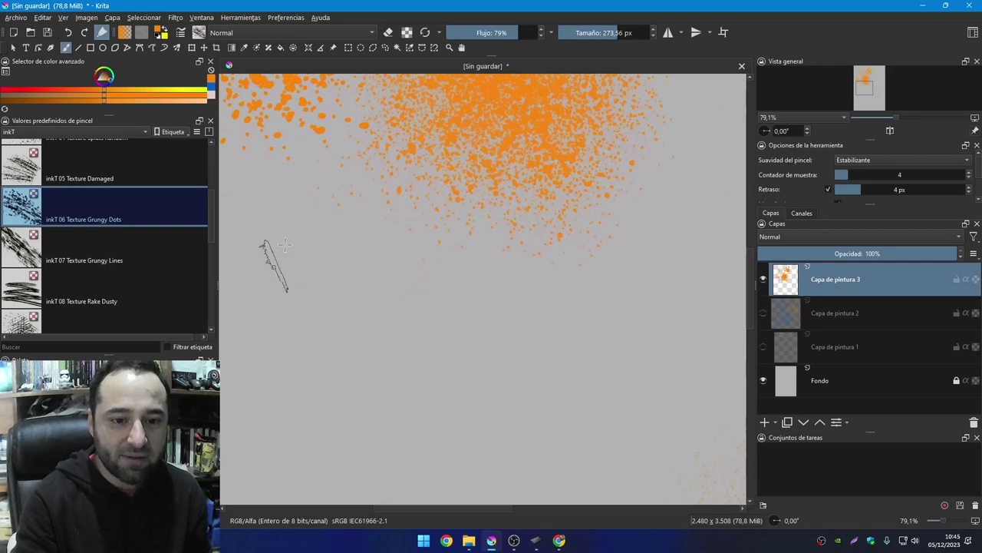
left_click_drag(323, 321, 418, 415)
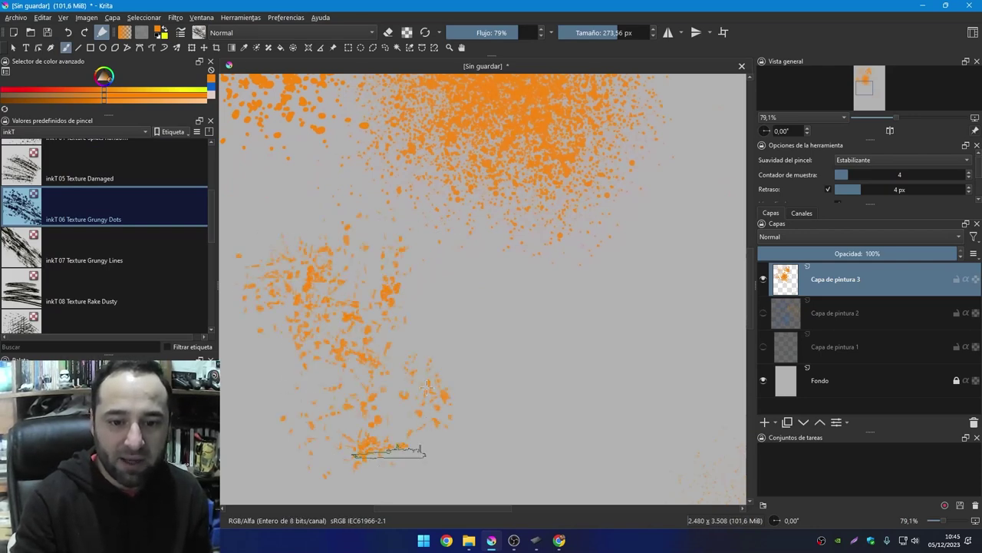
left_click(102, 277)
mouse_move(459, 278)
left_mouse_down()
mouse_move(377, 292)
mouse_move(283, 247)
left_mouse_up()
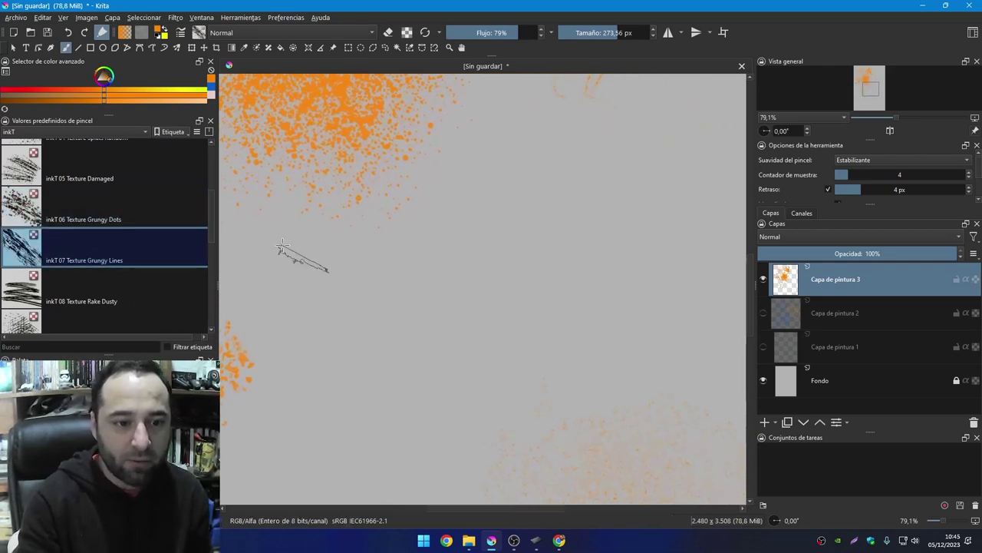
mouse_move(339, 355)
left_mouse_down()
mouse_move(502, 334)
mouse_move(537, 207)
mouse_move(384, 351)
mouse_move(226, 304)
left_mouse_up()
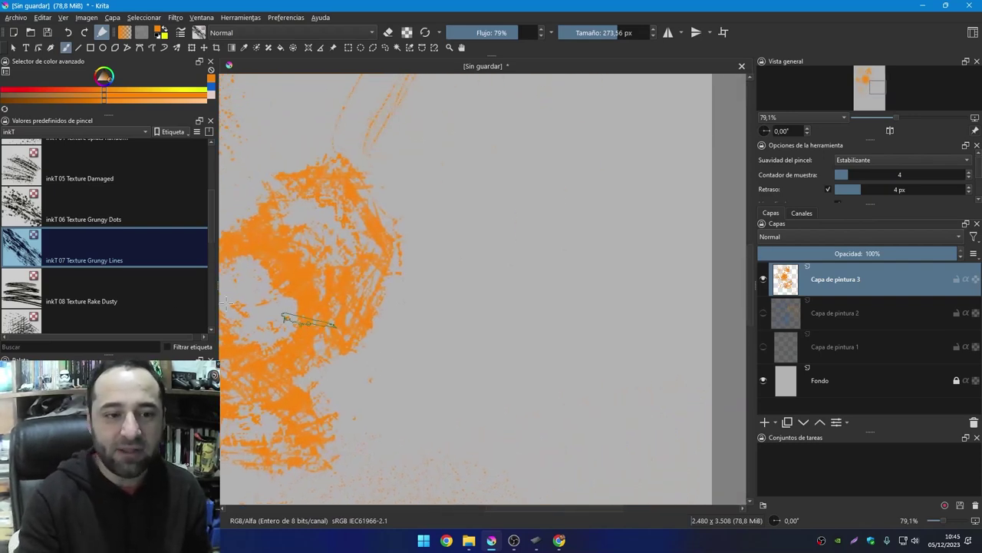
Paint long curved orange strokes with inkT 08 Texture Rake Dusty
left_click(107, 293)
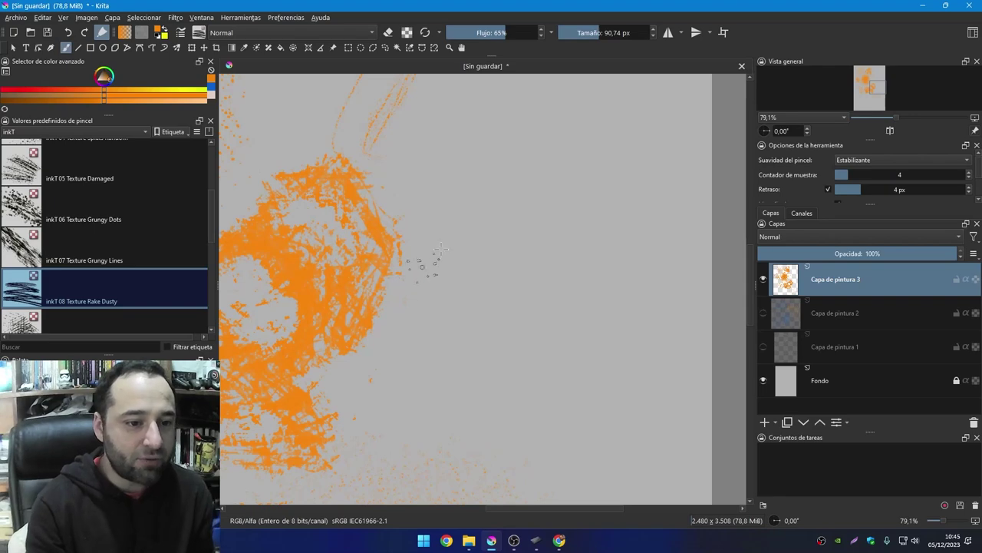
left_click_drag(431, 142, 533, 276)
mouse_move(537, 150)
left_mouse_down()
mouse_move(526, 340)
mouse_move(426, 395)
left_mouse_up()
scroll(236, 303, "down", 3)
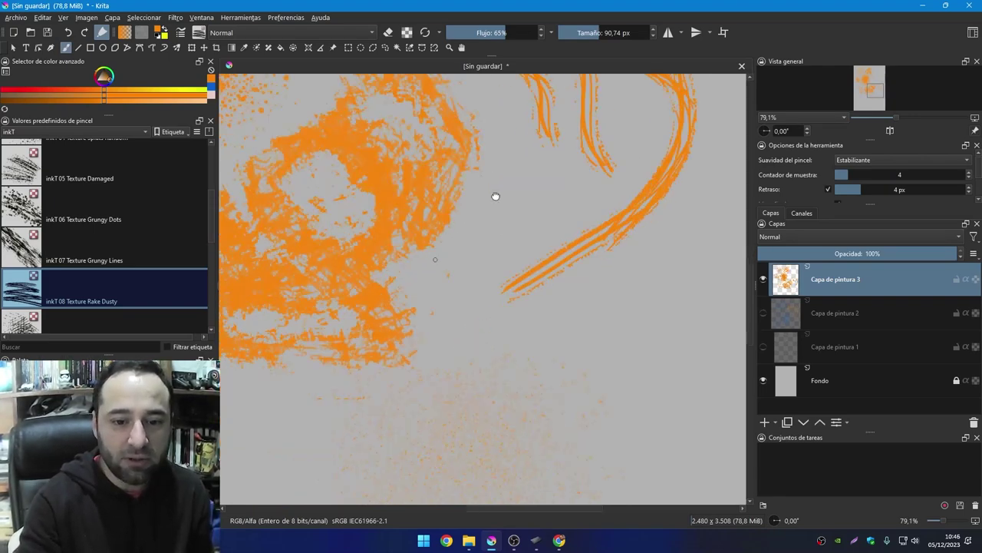
scroll(493, 197, "down", 3)
scroll(402, 254, "down", 3)
scroll(465, 205, "down", 2)
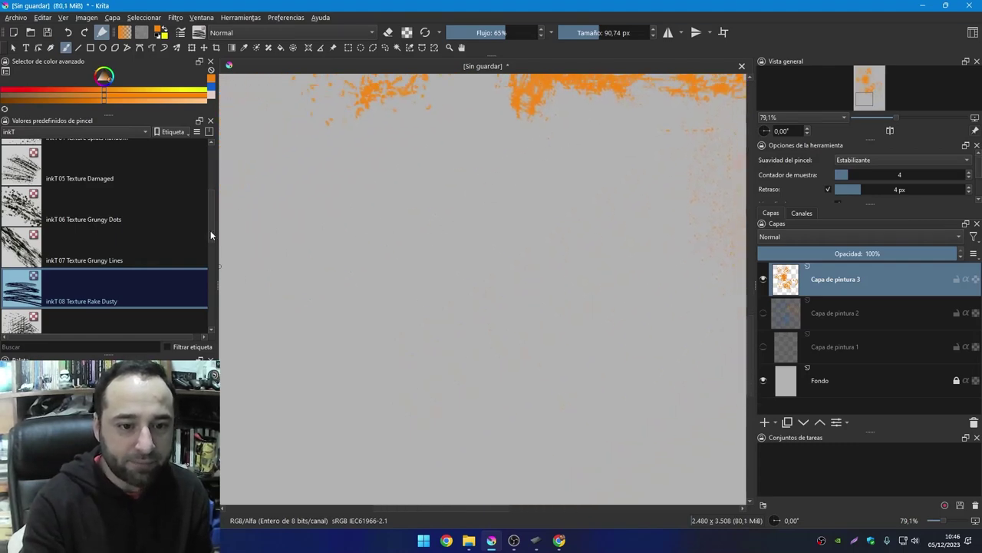
scroll(210, 234, "down", 2)
scroll(211, 258, "down", 1)
Paint orange cross-hatched scribbles and zigzags with inkT 09 Texture Cross Hatching
left_click(162, 226)
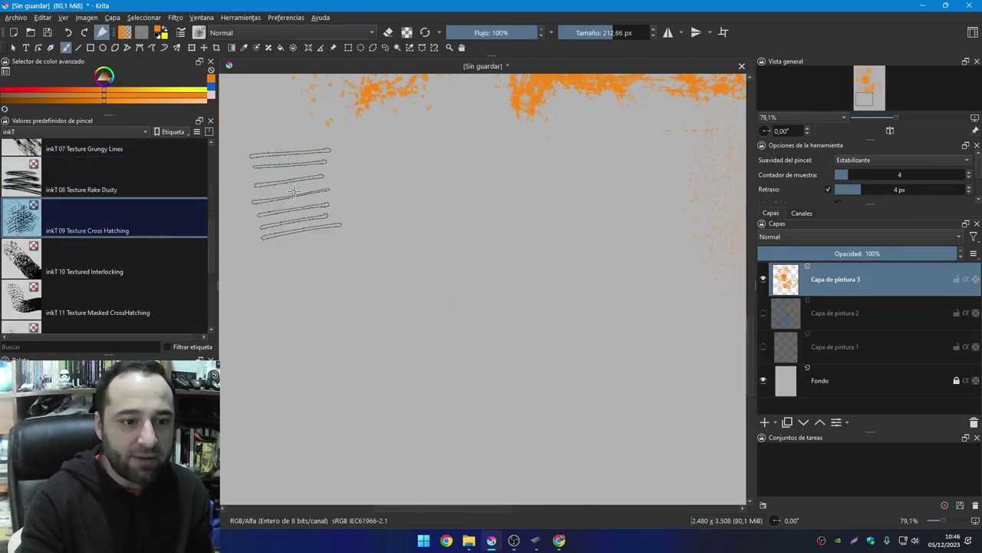
mouse_move(293, 192)
left_mouse_down()
mouse_move(328, 311)
mouse_move(374, 192)
mouse_move(328, 399)
mouse_move(335, 223)
left_mouse_up()
mouse_move(411, 217)
left_mouse_down()
mouse_move(358, 444)
mouse_move(461, 292)
mouse_move(354, 138)
mouse_move(415, 254)
left_mouse_up()
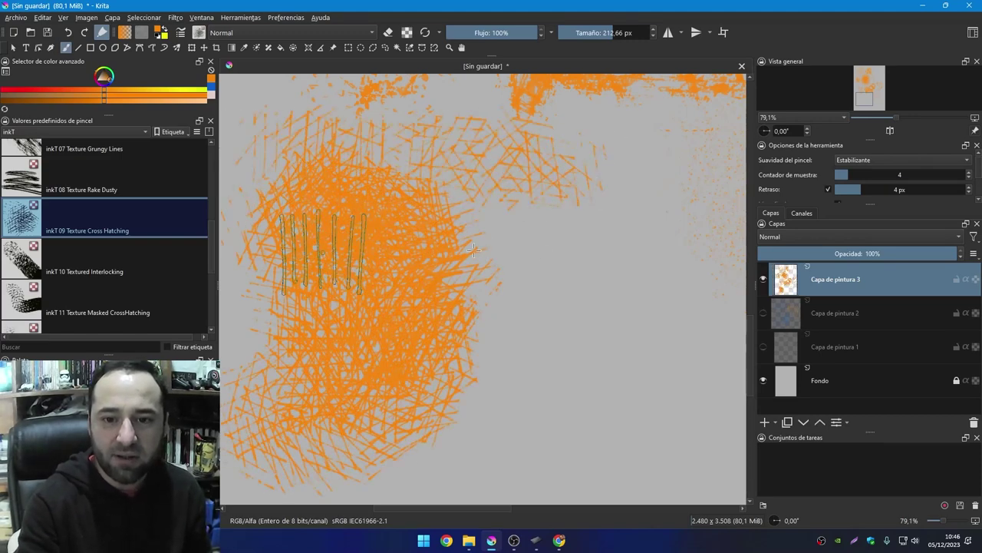
left_click_drag(507, 222, 660, 277)
Draw long S-shaped and rising orange strokes with inkT 10 Textured Interlocking
left_click(102, 271)
mouse_move(507, 337)
left_mouse_down()
mouse_move(394, 278)
mouse_move(491, 314)
mouse_move(588, 430)
mouse_move(361, 430)
left_mouse_up()
mouse_move(396, 313)
left_mouse_down()
mouse_move(388, 246)
mouse_move(496, 347)
left_mouse_up()
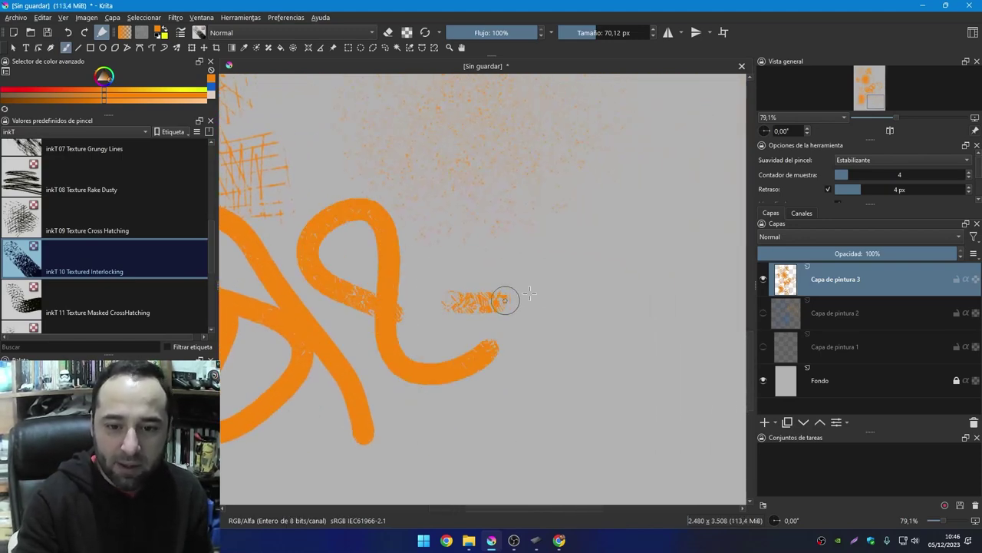
left_click_drag(495, 266, 403, 244)
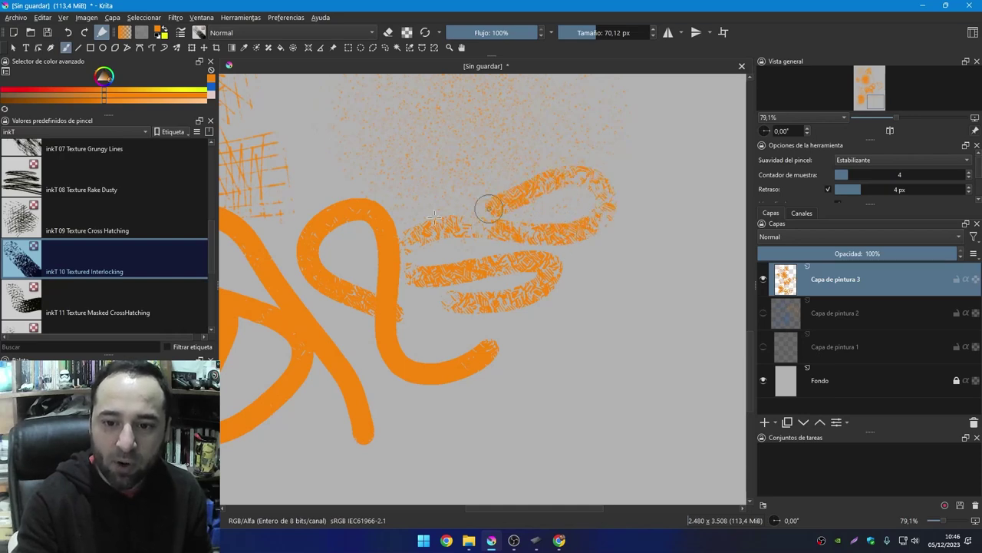
mouse_move(453, 353)
left_mouse_down()
mouse_move(526, 333)
mouse_move(660, 113)
left_mouse_up()
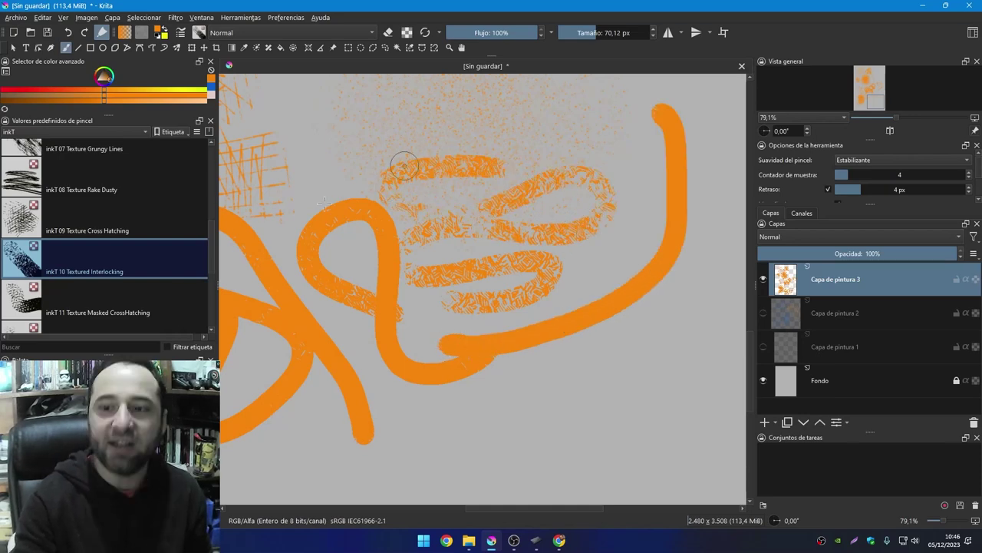
Paint a long orange S-stroke with inkT 11 Texture Masked CrossHatching
left_click(133, 310)
mouse_move(394, 340)
left_mouse_down()
mouse_move(397, 265)
mouse_move(535, 254)
mouse_move(521, 251)
mouse_move(511, 268)
left_mouse_up()
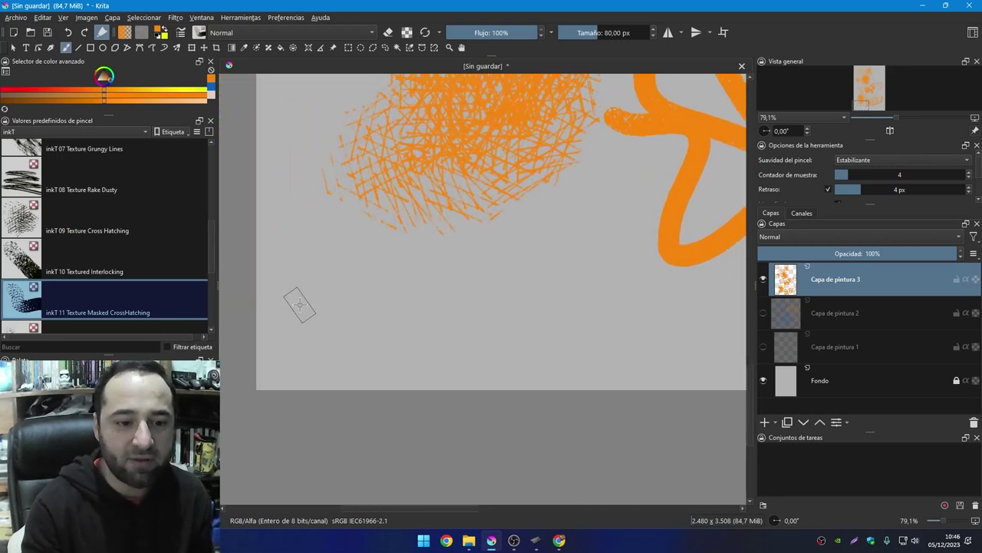
mouse_move(286, 274)
left_mouse_down()
mouse_move(325, 346)
mouse_move(350, 230)
mouse_move(454, 346)
mouse_move(512, 310)
left_mouse_up()
left_click_drag(581, 314, 368, 351)
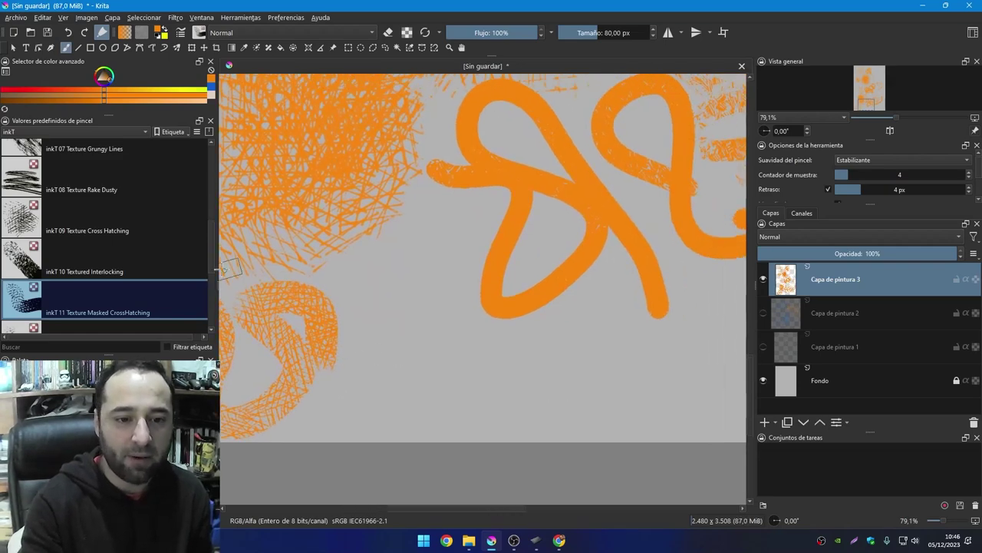
scroll(217, 277, "down", 2)
right_click(367, 228)
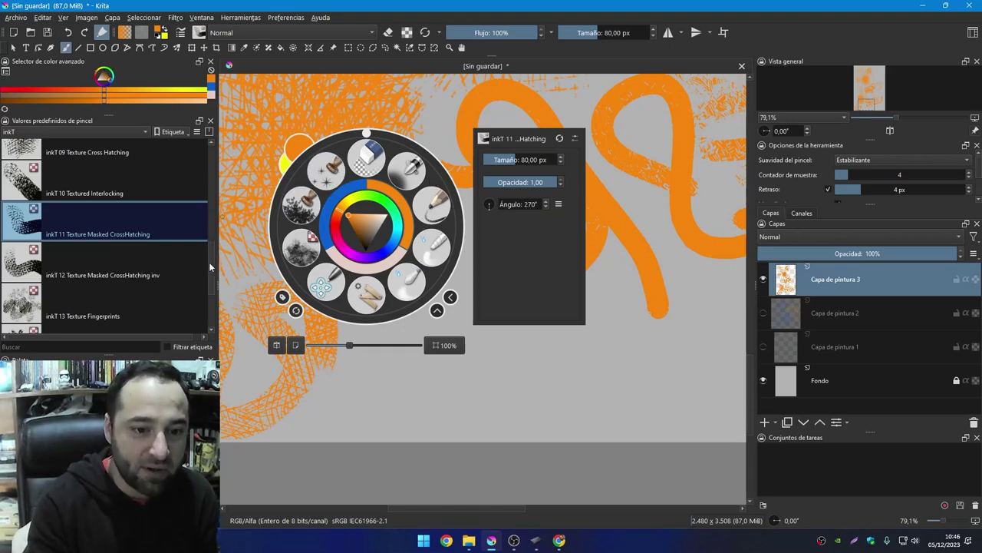
Pick inkT 12 Texture Masked CrossHatching inv from the pop-up palette and dab a first orange mark
left_click(183, 270)
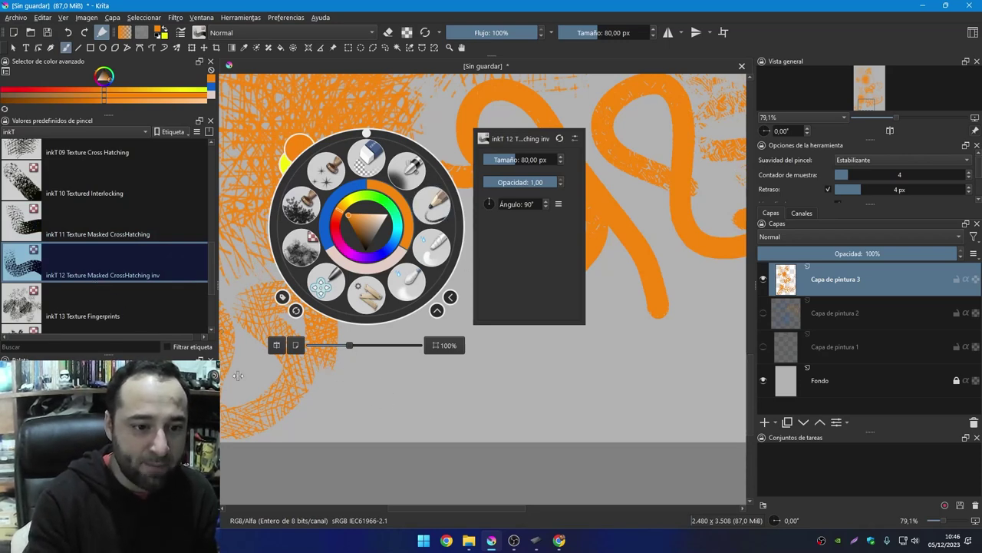
left_click(366, 412)
left_click(380, 400)
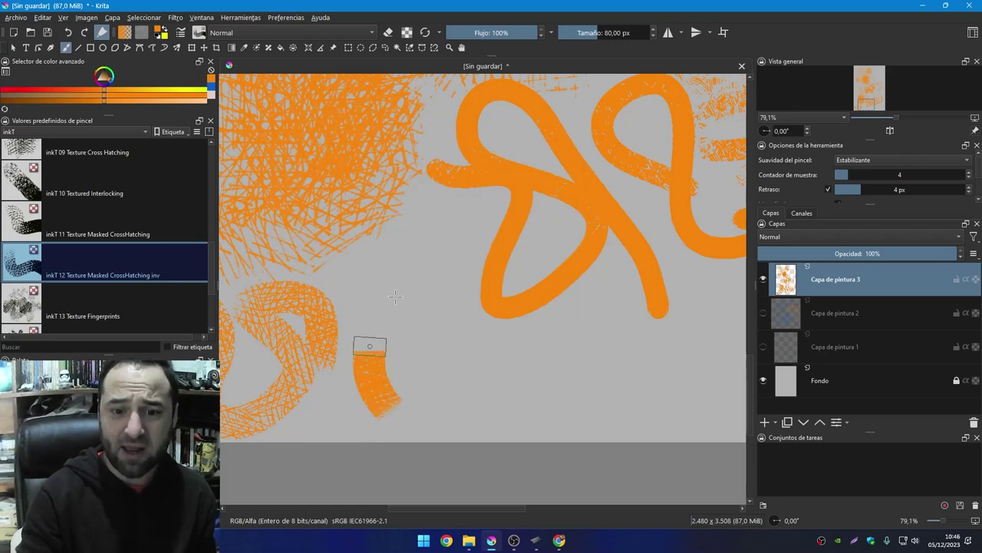
Paint a looping inverted-crosshatch stroke, then orange fingerprint patches with inkT 13 Texture Fingerprints
left_click_drag(370, 371, 476, 282)
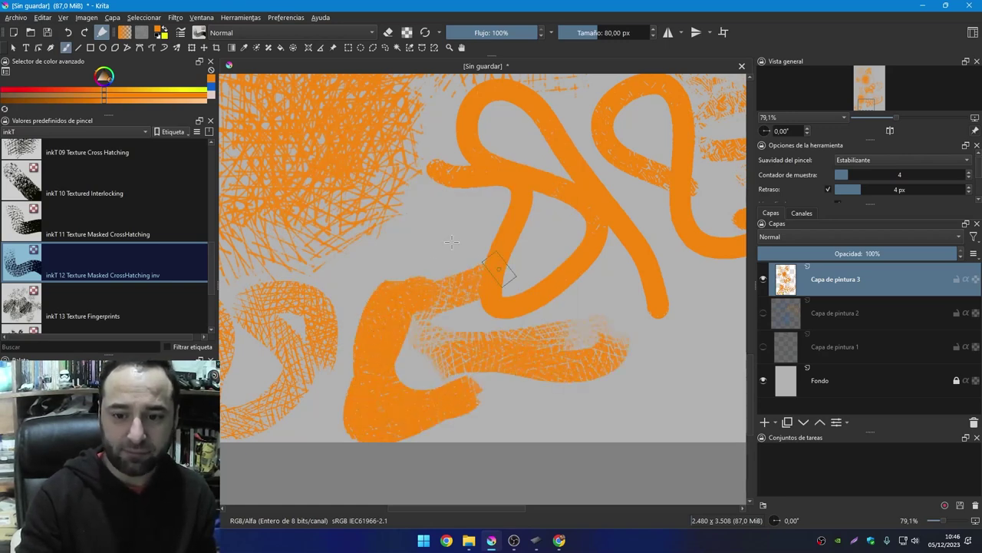
scroll(476, 283, "down", 3)
scroll(292, 284, "down", 3)
left_click(126, 307)
left_click_drag(394, 332, 460, 297)
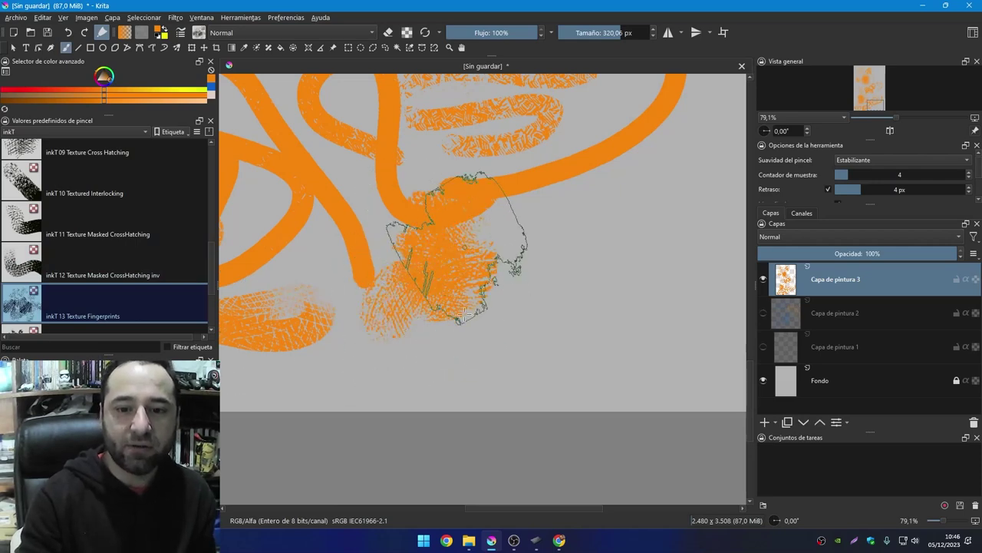
left_click_drag(463, 299, 504, 330)
Scatter orange leaf stamps and clusters across the canvas with inkT 14 Texture Leafs
scroll(448, 357, "up", 2)
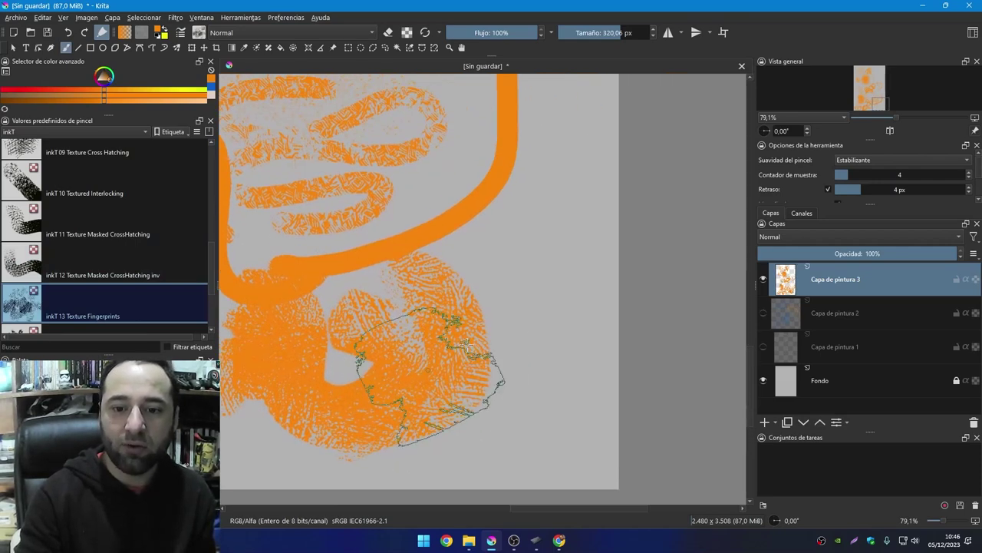
scroll(432, 234, "up", 3)
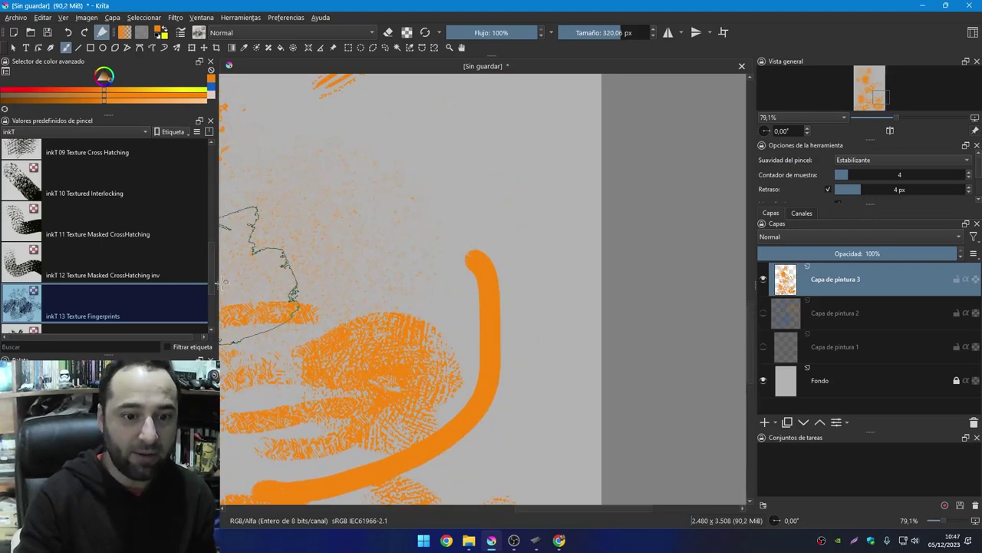
scroll(192, 295, "down", 3)
left_click(98, 244)
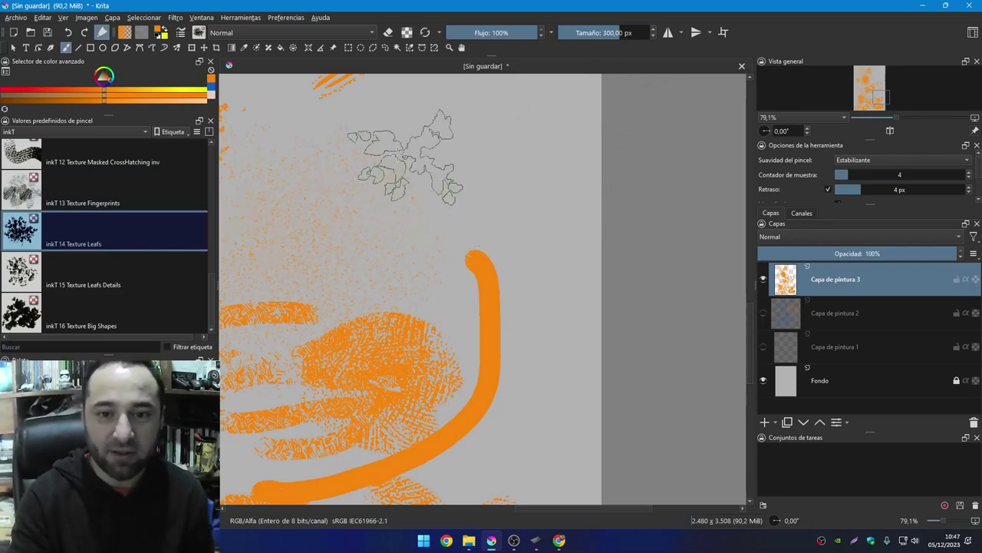
left_click_drag(395, 154, 428, 263)
left_click(415, 282)
mouse_move(371, 288)
left_mouse_down()
mouse_move(405, 175)
mouse_move(515, 285)
mouse_move(274, 187)
mouse_move(322, 353)
left_mouse_up()
mouse_move(356, 312)
left_mouse_down()
mouse_move(408, 356)
mouse_move(373, 274)
mouse_move(405, 313)
mouse_move(589, 287)
left_mouse_up()
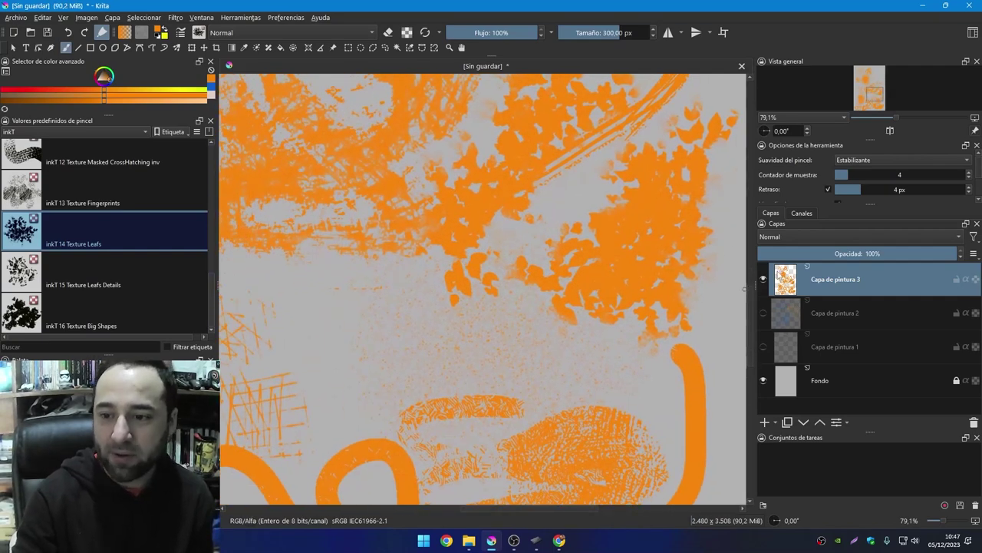
Hide Capa de pintura 3, add a new paint layer, and scribble leaf details with inkT 15
left_click(764, 279)
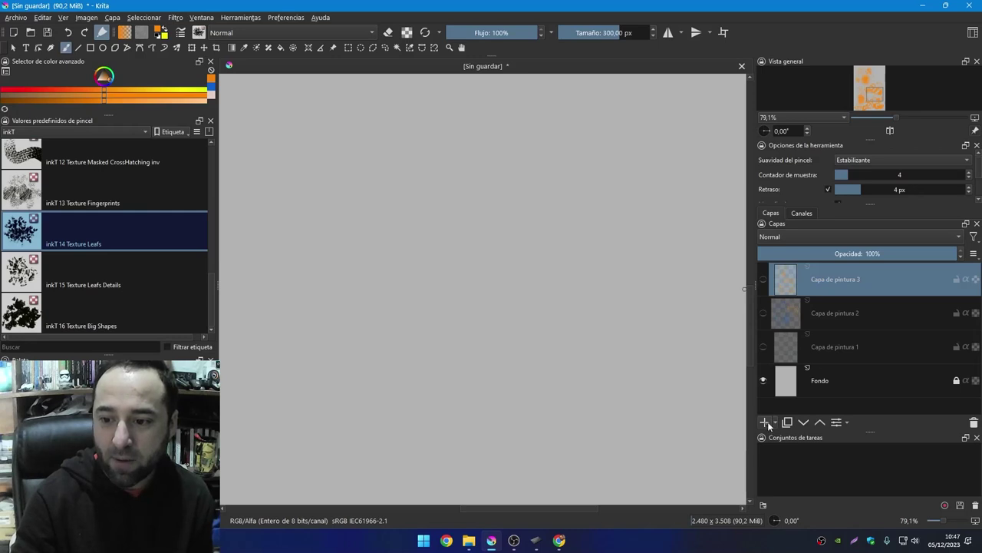
left_click(765, 422)
left_click(115, 277)
left_click_drag(328, 206, 395, 260)
mouse_move(322, 176)
left_mouse_down()
mouse_move(361, 261)
mouse_move(399, 299)
left_mouse_up()
left_click_drag(499, 115, 538, 315)
Cover the leaf-detail scribbles with large orange blobs using inkT 16 Texture Big Shapes
left_click(183, 307)
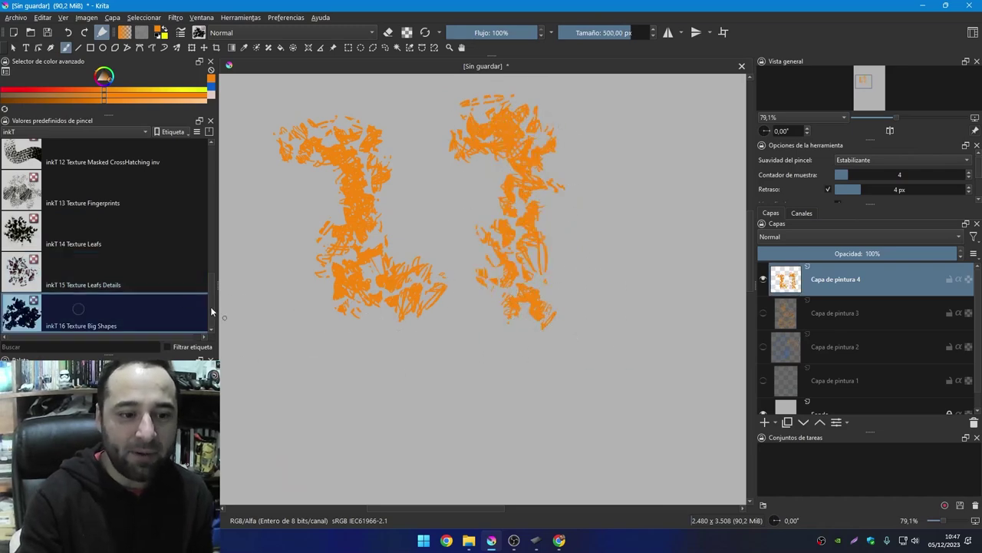
left_click_drag(515, 255, 366, 262)
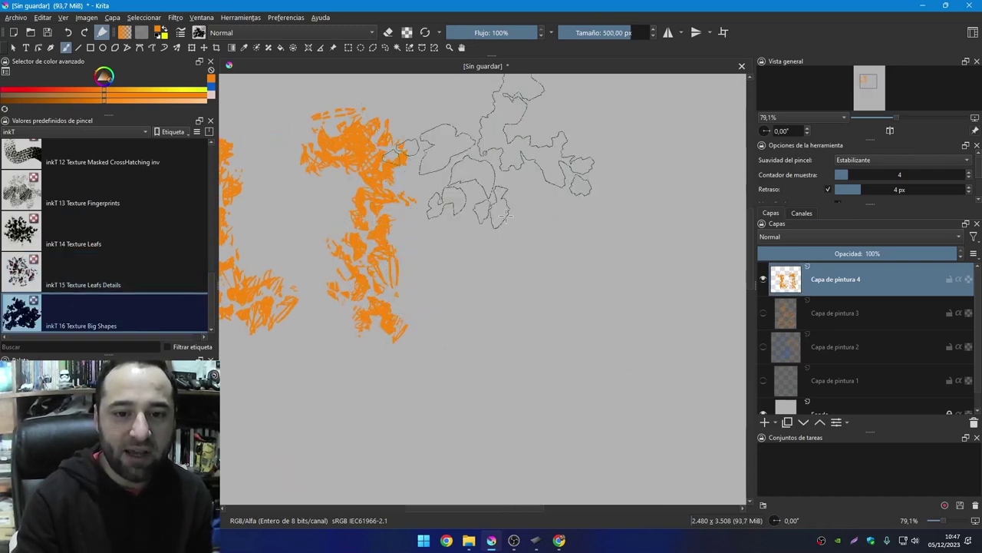
left_click_drag(449, 146, 430, 342)
left_click_drag(505, 210, 322, 253)
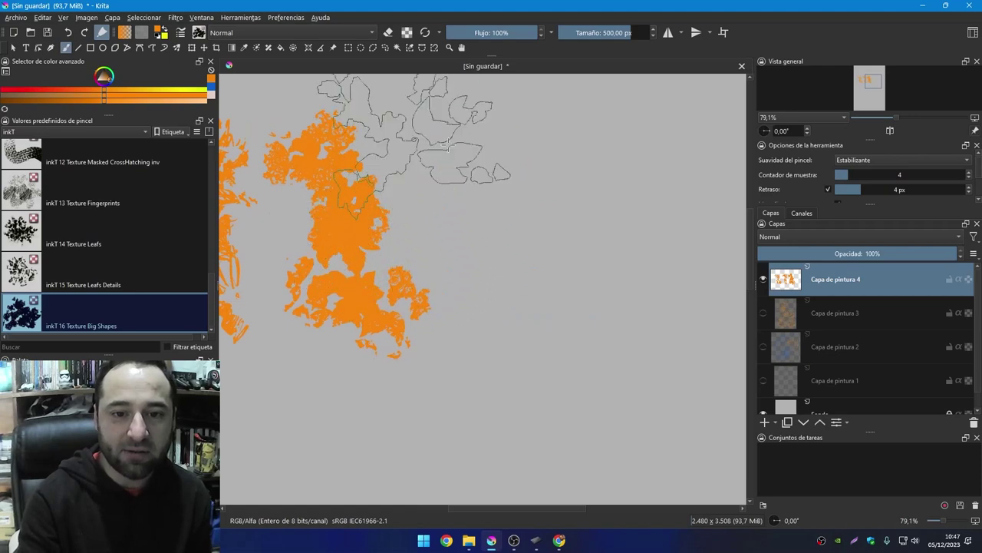
left_click_drag(499, 145, 499, 353)
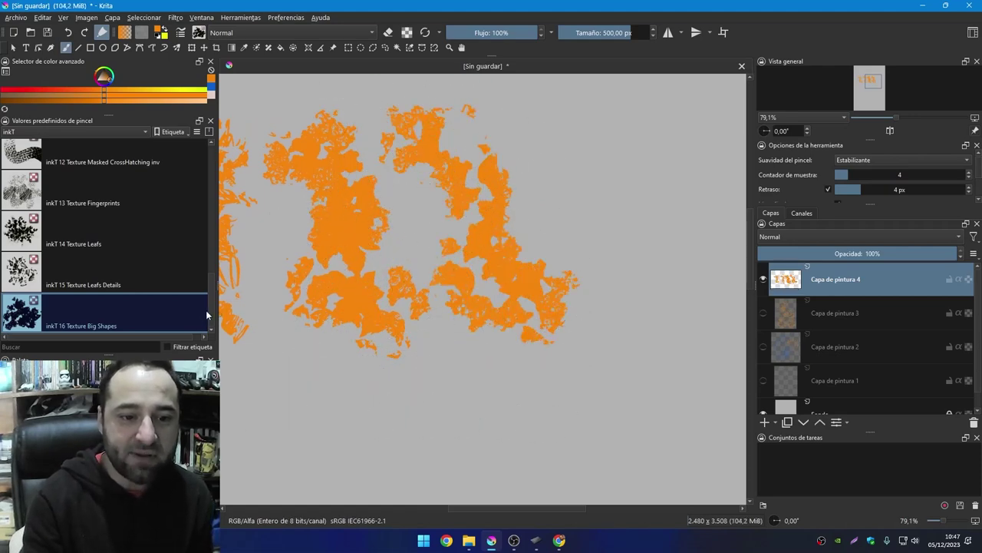
scroll(548, 263, "down", 5)
key("ctrl+z")
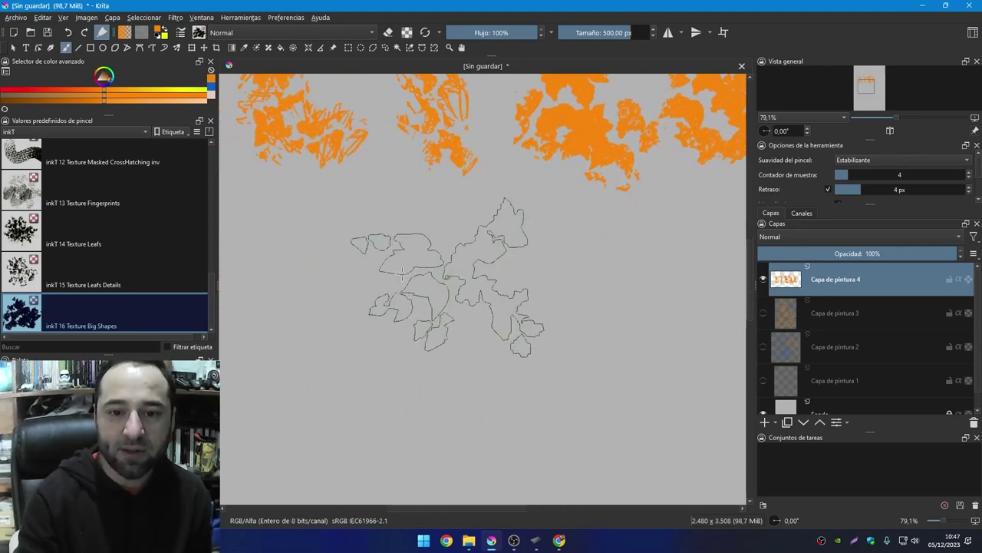
Paint more large orange blobs at left-centre, right-centre and lower on the page
left_click_drag(361, 291, 368, 337)
left_click_drag(530, 277, 530, 353)
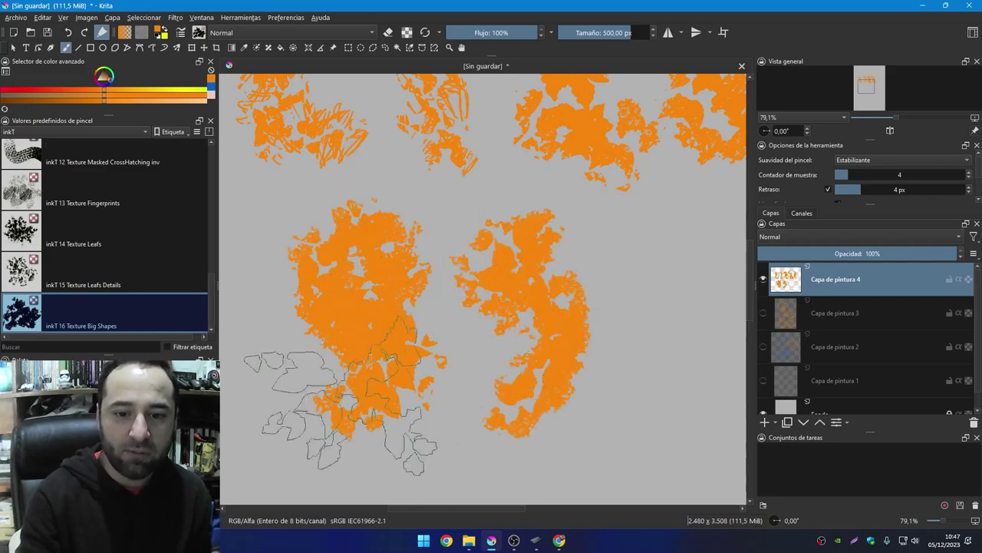
left_click_drag(349, 391, 384, 418)
left_click_drag(530, 338, 538, 414)
mouse_move(572, 345)
left_mouse_down()
mouse_move(540, 214)
mouse_move(492, 438)
left_mouse_up()
mouse_move(483, 326)
left_mouse_down()
mouse_move(508, 294)
mouse_move(529, 352)
mouse_move(489, 387)
left_mouse_up()
left_click_drag(433, 360, 465, 378)
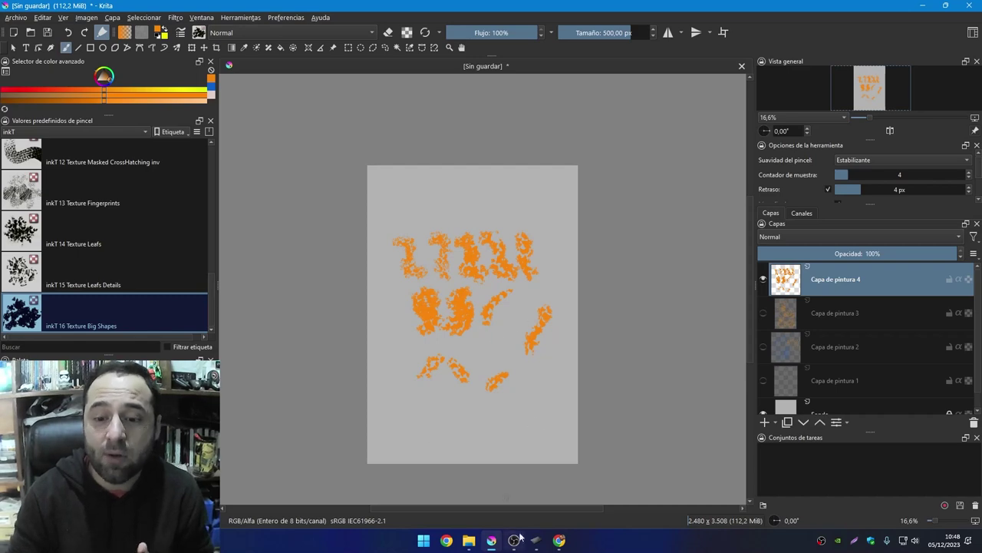
left_click(559, 540)
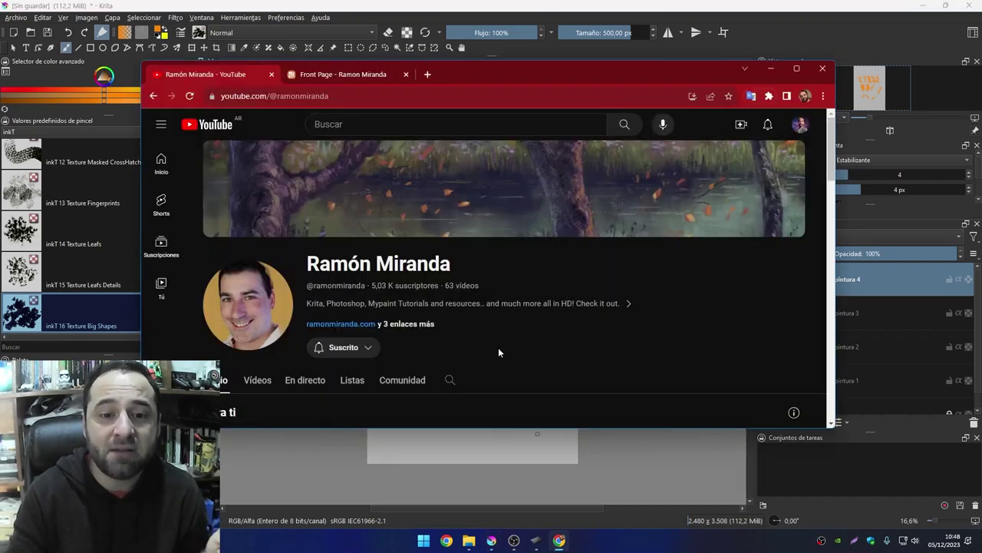
scroll(498, 352, "down", 2)
scroll(498, 353, "down", 1)
scroll(498, 352, "down", 2)
scroll(409, 218, "up", 4)
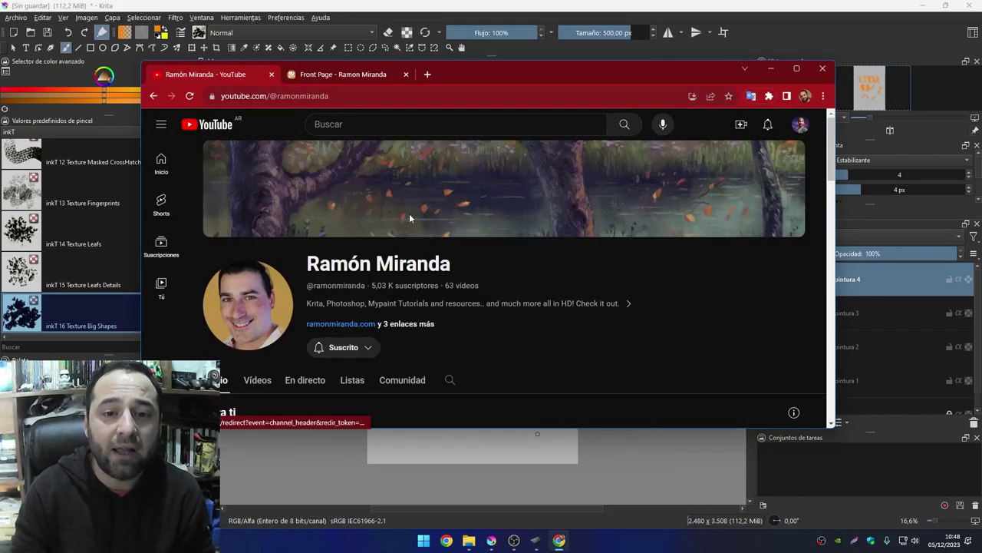
left_click(404, 5)
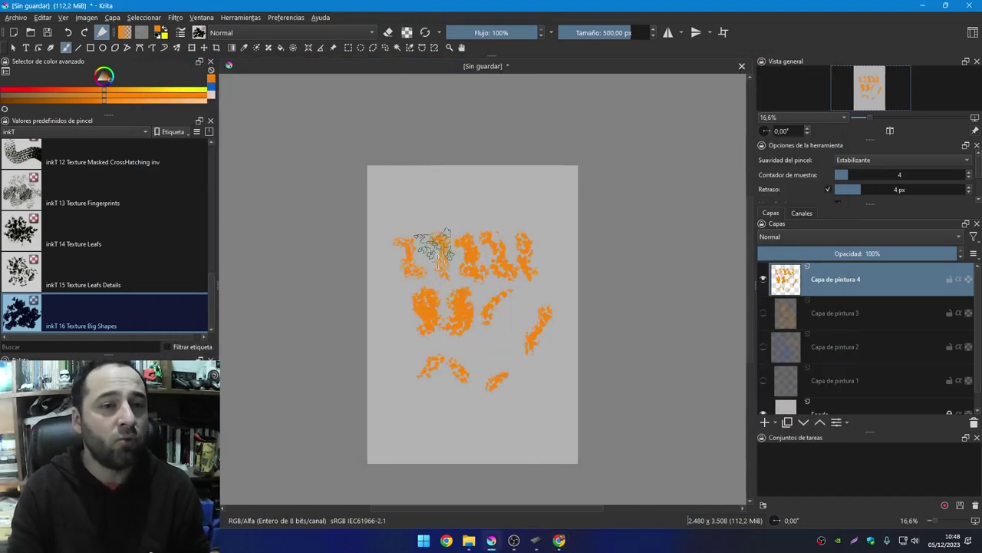